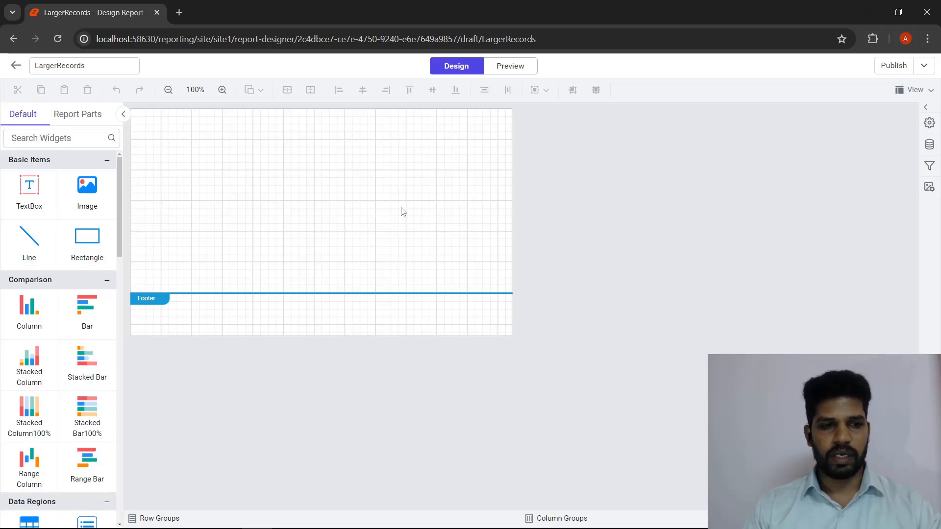
- Add a header to the report and place the ReportTitle report part in it
right_click(356, 170)
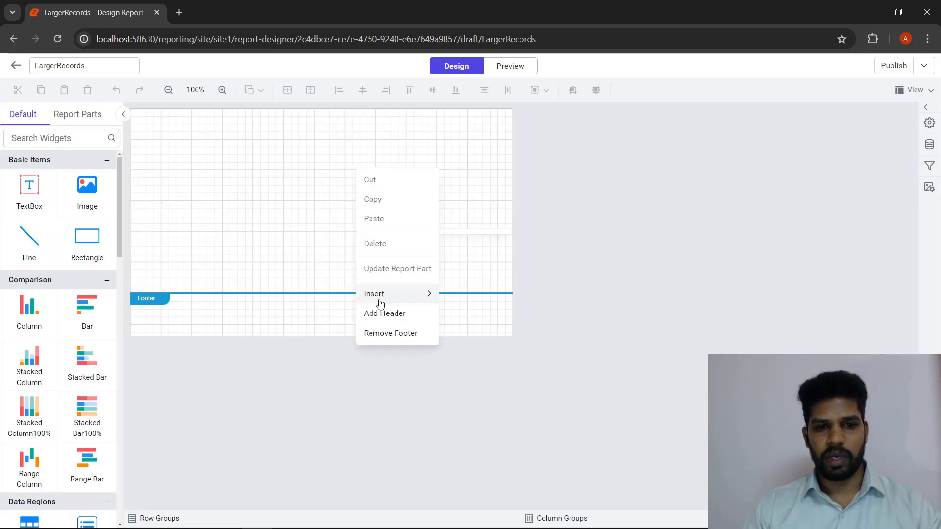
left_click(386, 313)
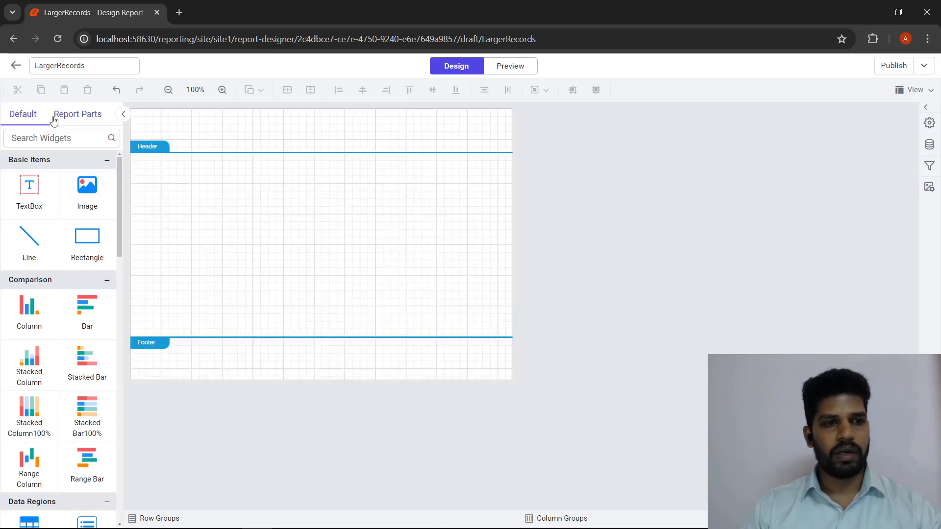
left_click(68, 118)
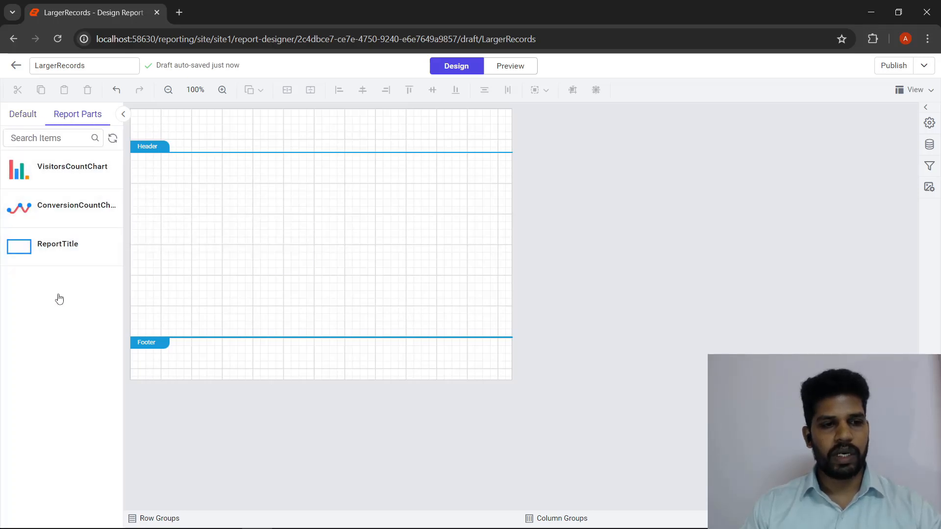
mouse_move(58, 257)
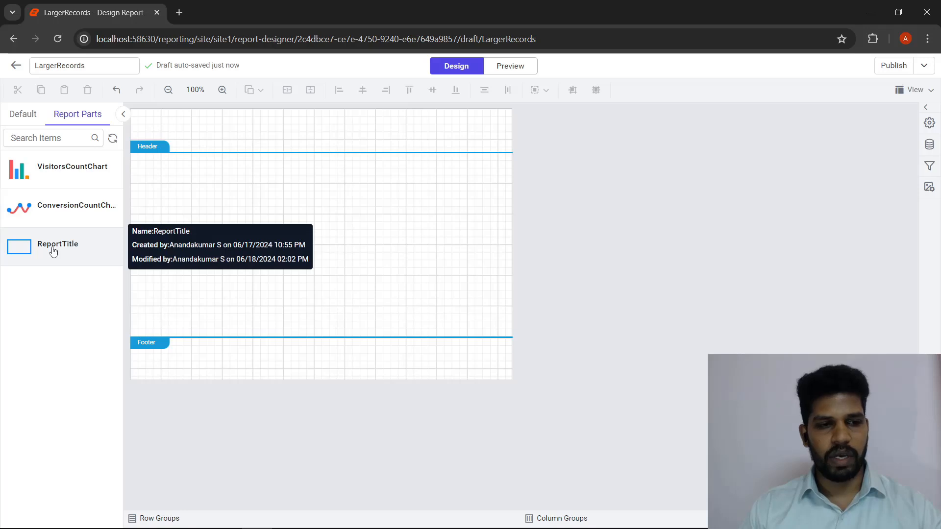
left_click_drag(54, 252, 143, 108)
left_click(315, 204)
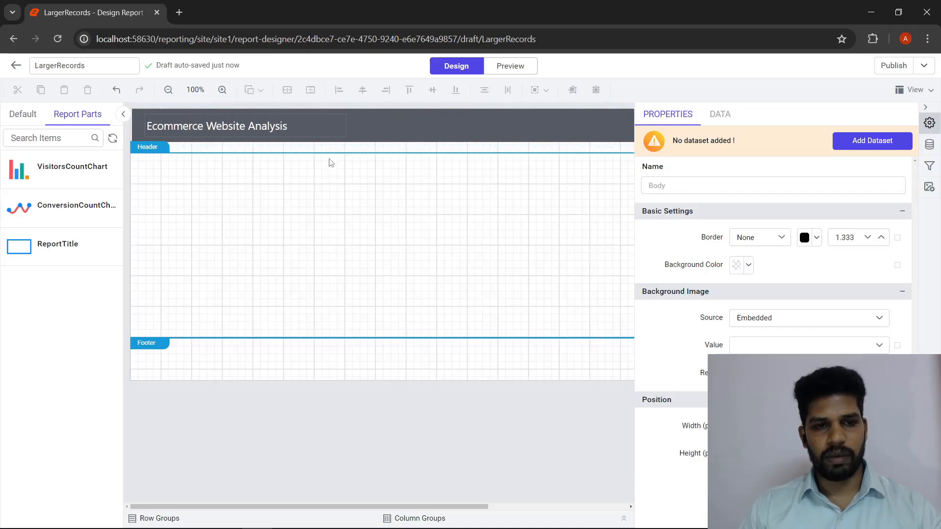
- Shrink the header's height and the report's width to fit the title banner
left_click_drag(331, 154, 331, 142)
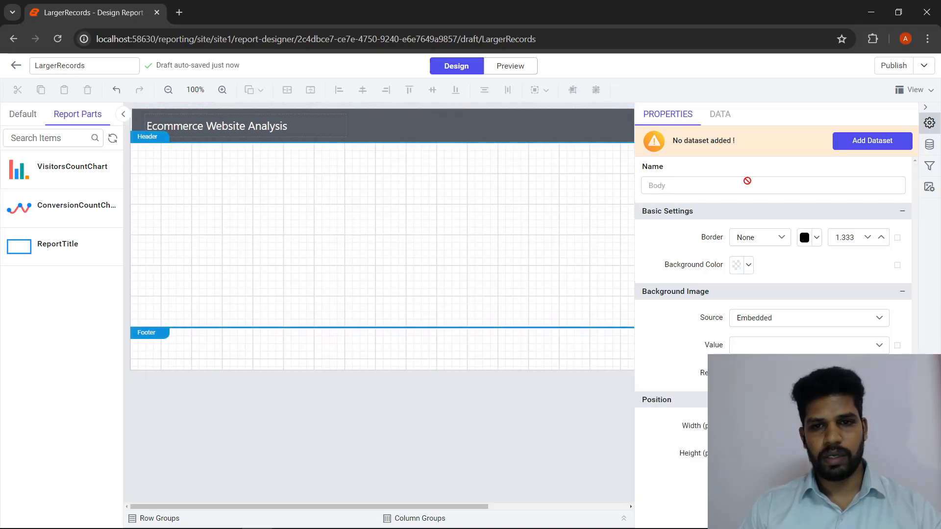
left_click(926, 108)
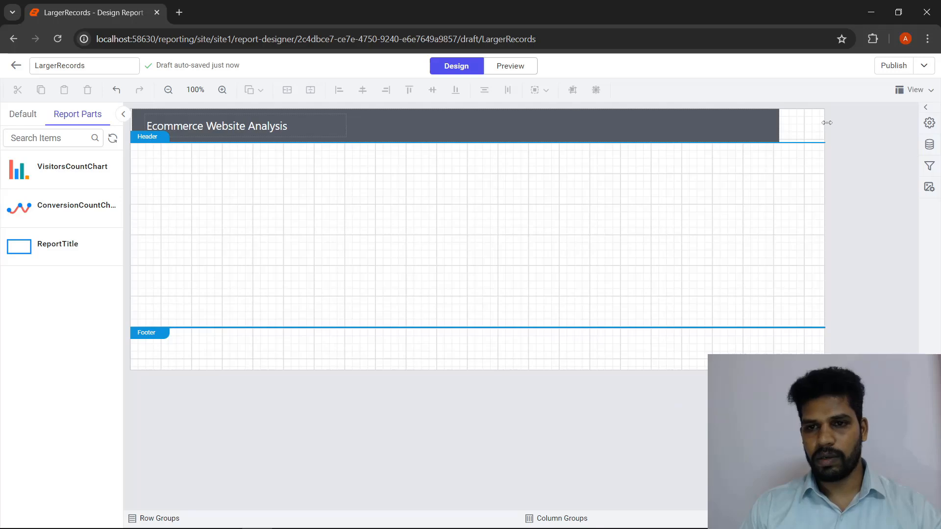
left_click_drag(825, 126, 779, 127)
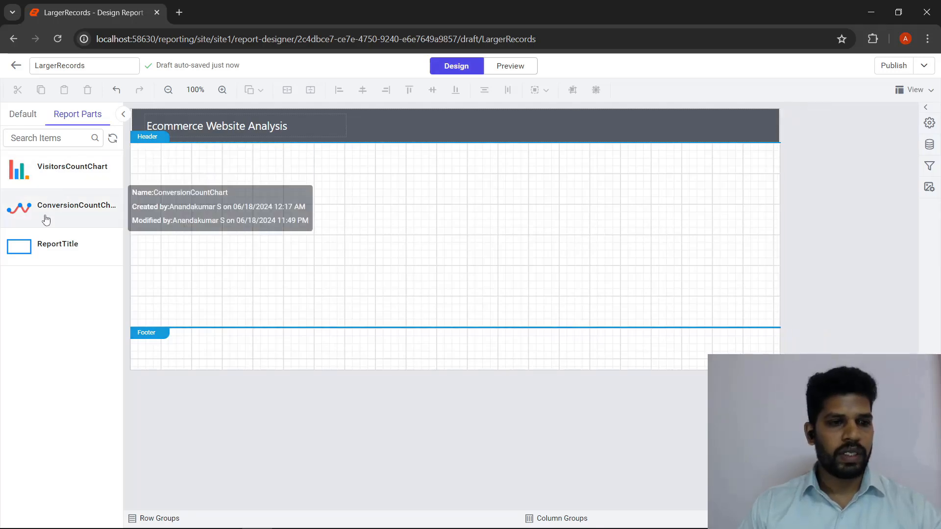
- Place the VisitorsCountChart report part in the body and the ConversionCountChart report part beside it
left_click_drag(42, 175, 138, 157)
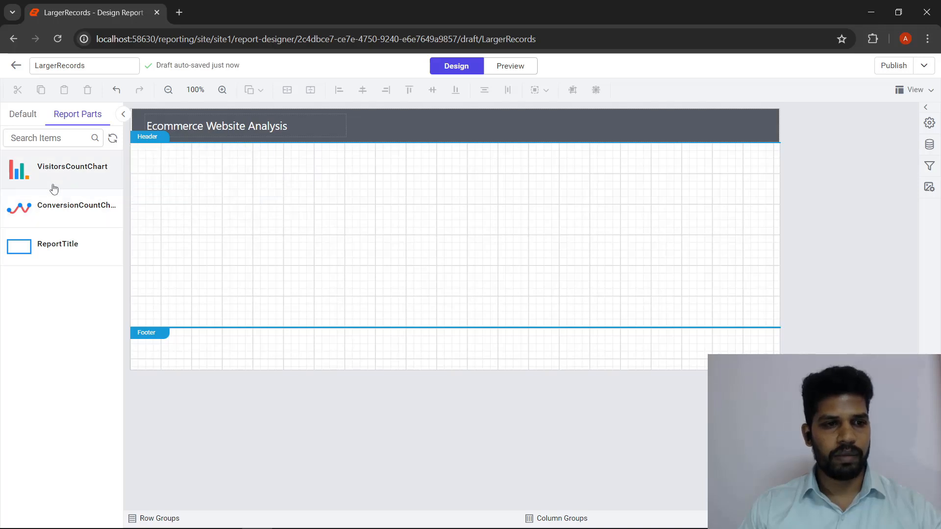
left_click_drag(51, 187, 136, 153)
left_click_drag(54, 209, 456, 169)
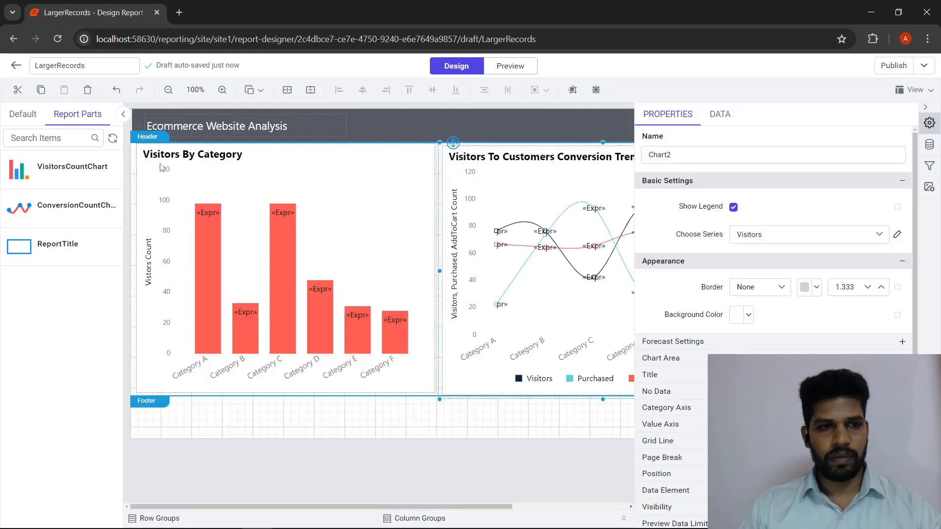
- Shift and align both charts just below the header, and extend the body slightly beneath them
left_click(147, 152)
left_click_drag(148, 142, 148, 150)
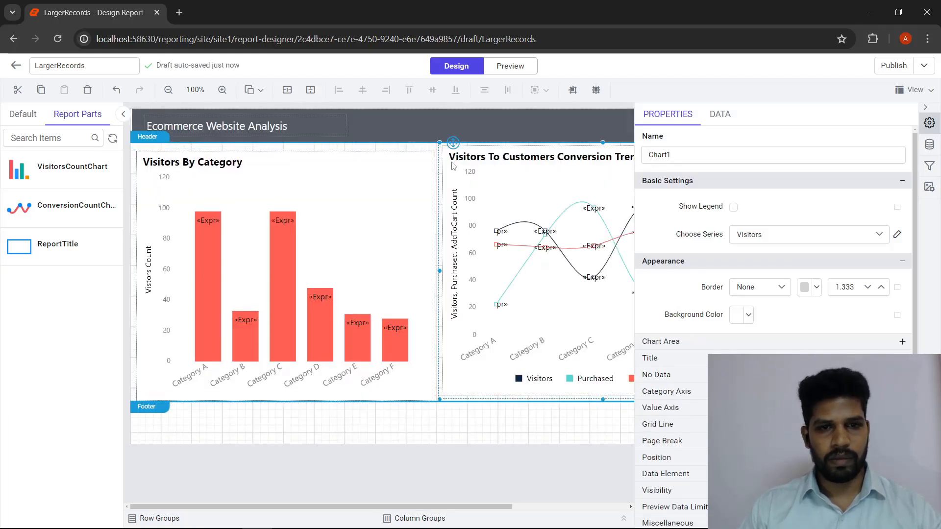
left_click_drag(453, 142, 454, 145)
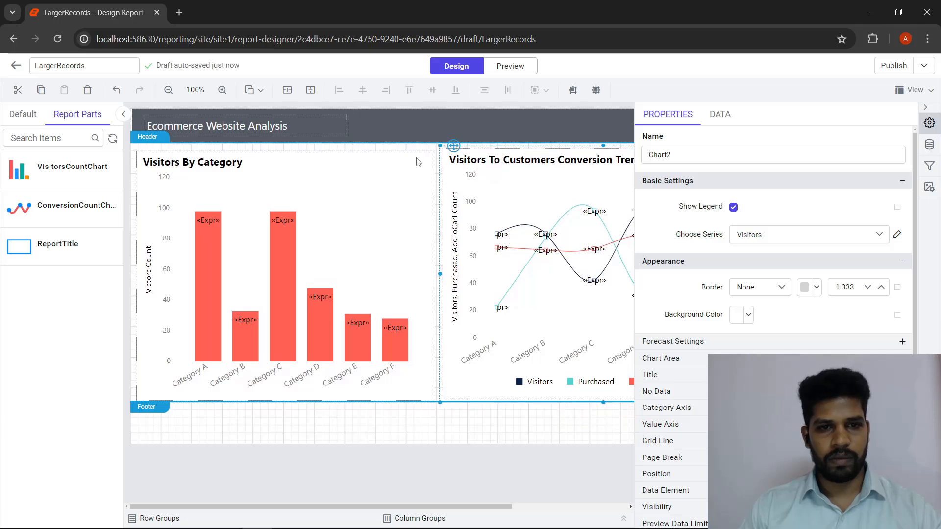
left_click(418, 171, "ctrl")
left_click(568, 90)
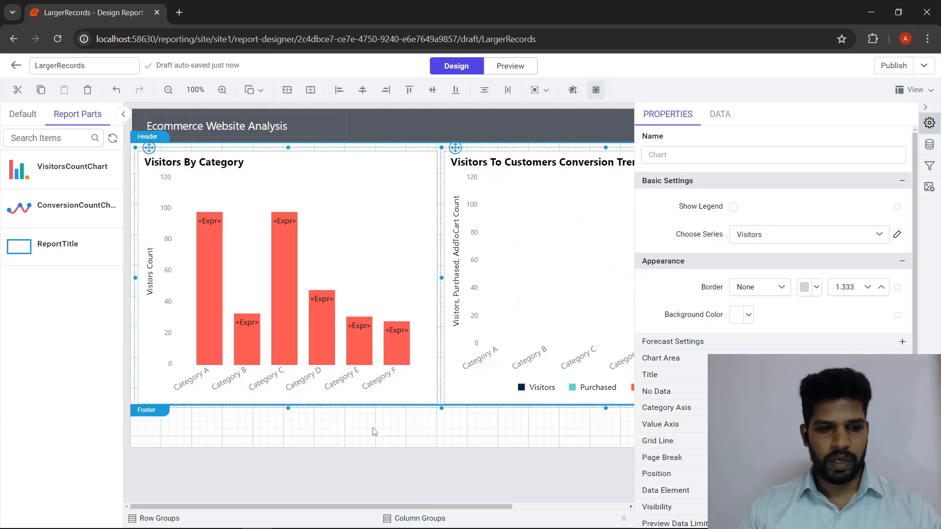
left_click(443, 408)
left_click_drag(442, 408, 424, 423)
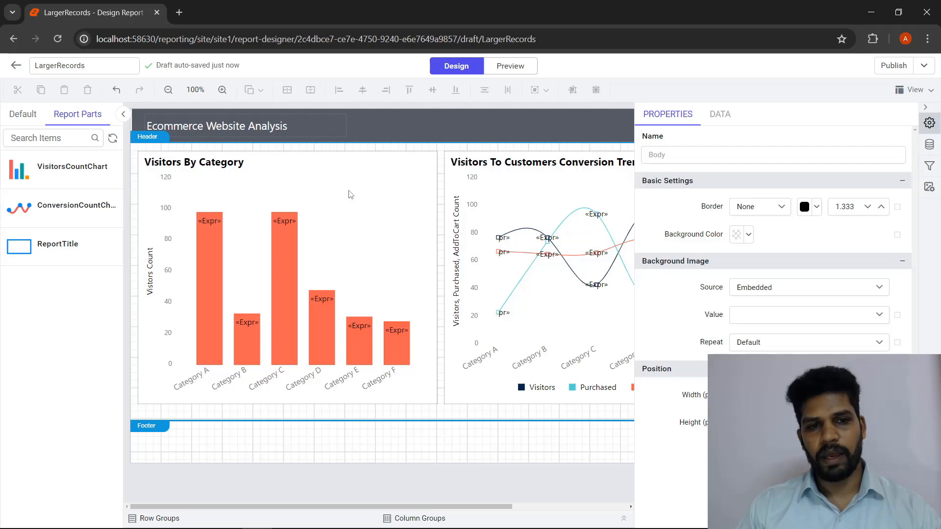
- Examine the report's data source and dataset, and the fields assigned to the Visitors By Category chart
left_click(350, 194)
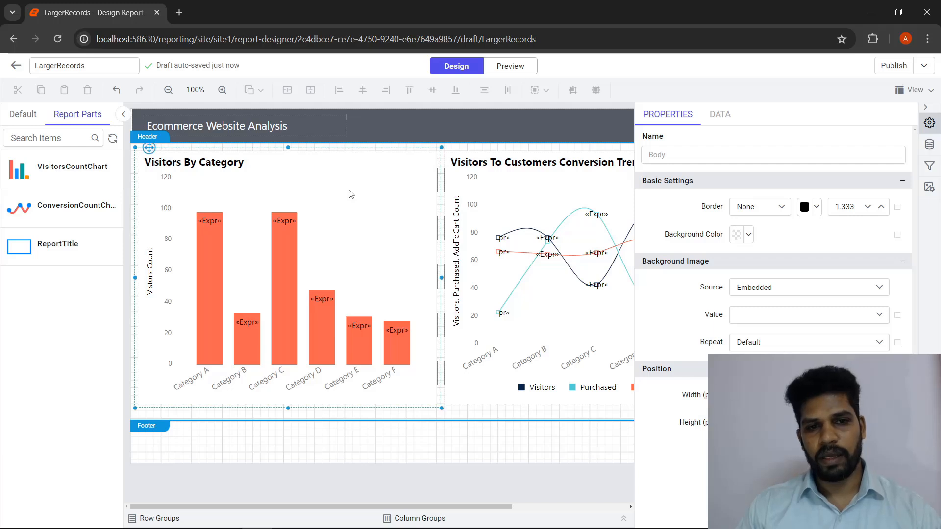
left_click(930, 143)
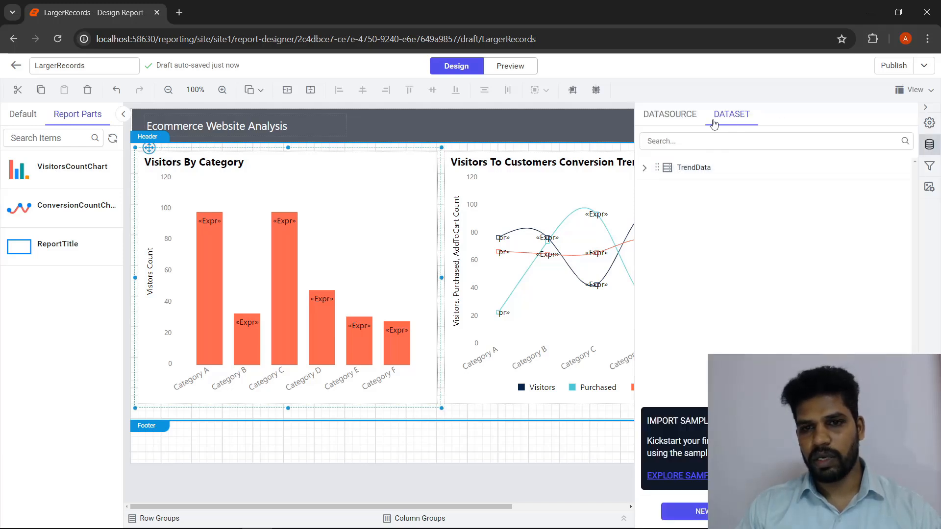
left_click(681, 121)
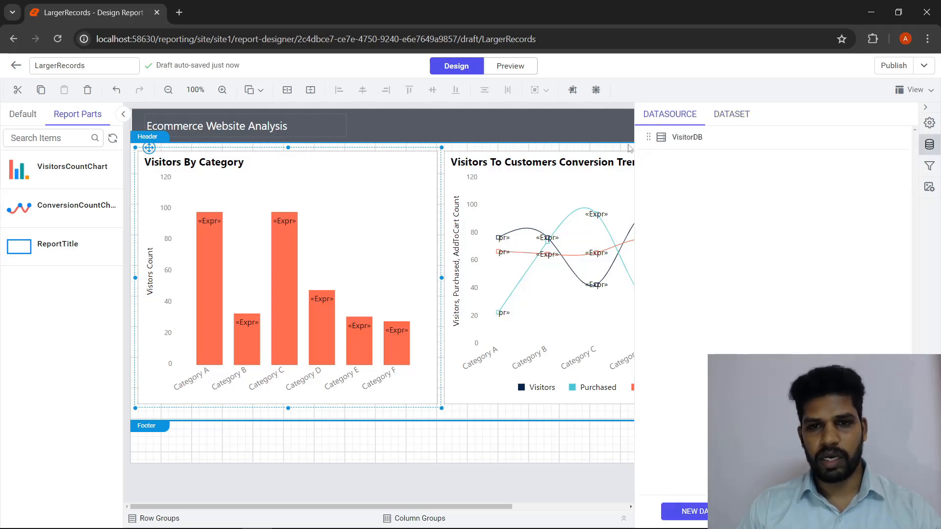
left_click(735, 117)
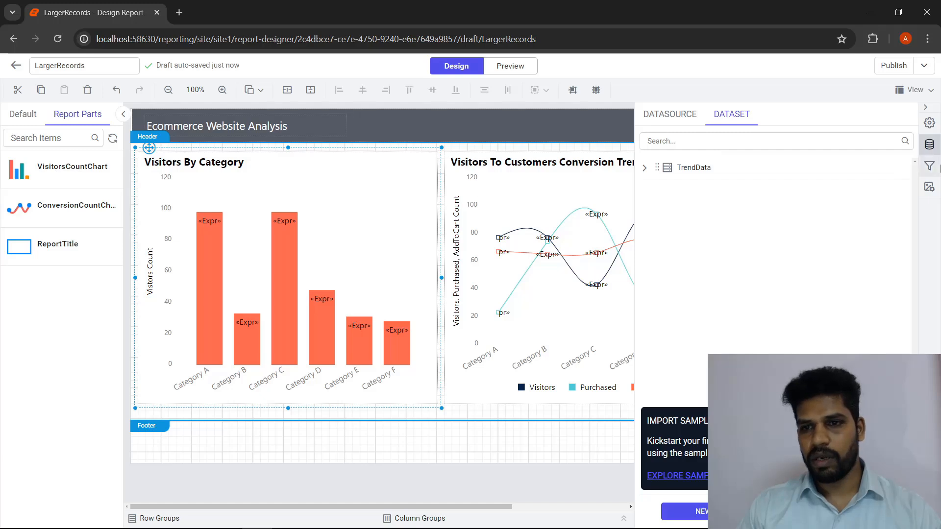
left_click(929, 123)
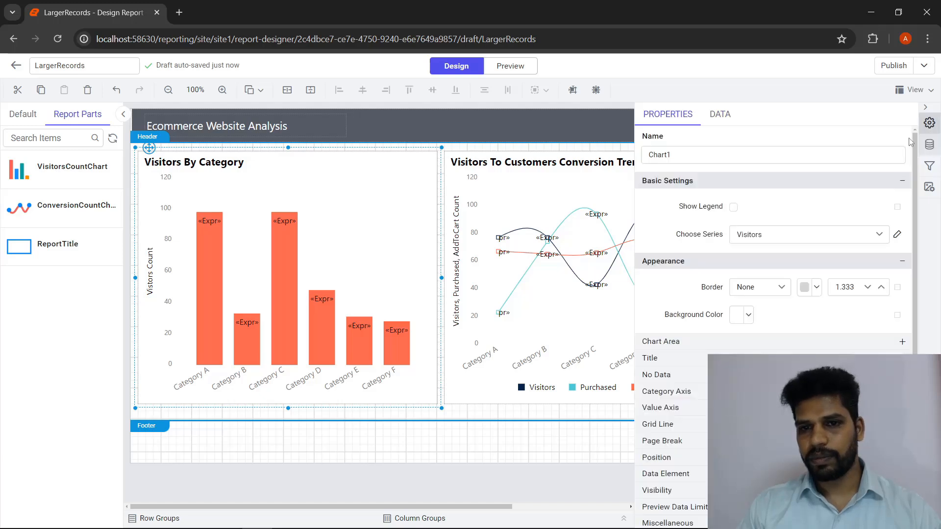
left_click(719, 116)
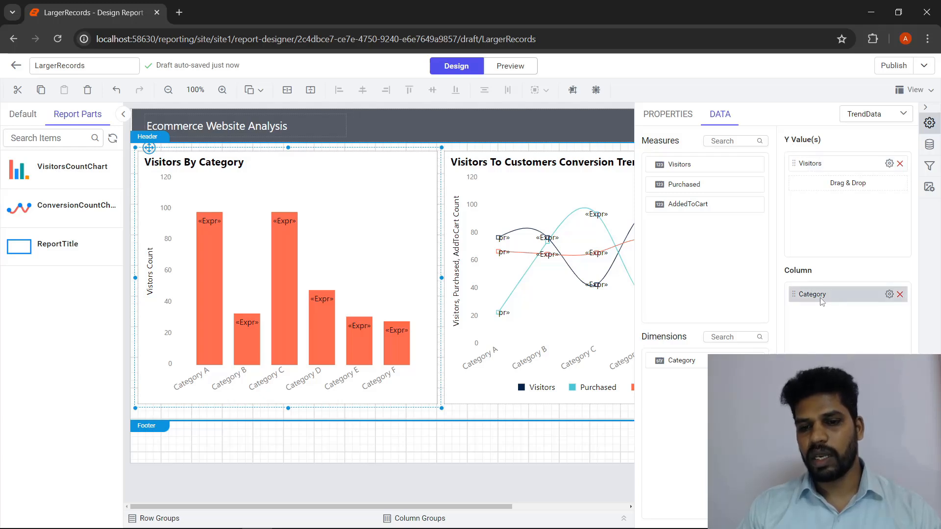
- Examine the fields assigned to the Visitors To Customers Conversion Trend chart
left_click(524, 202)
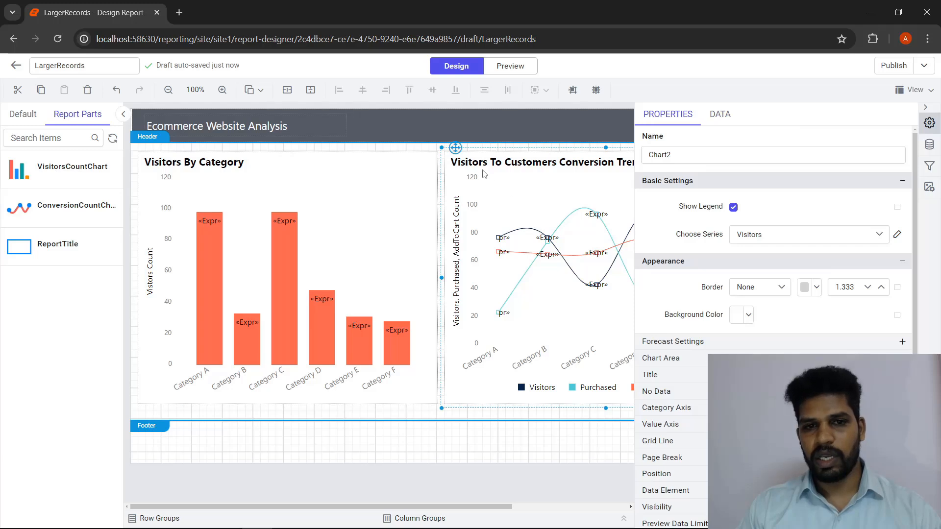
left_click(925, 107)
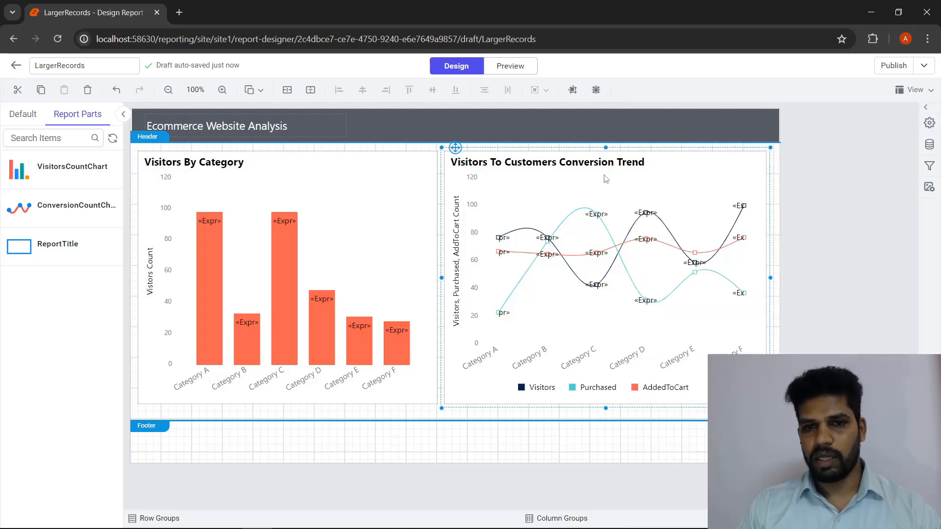
left_click(926, 108)
left_click(725, 118)
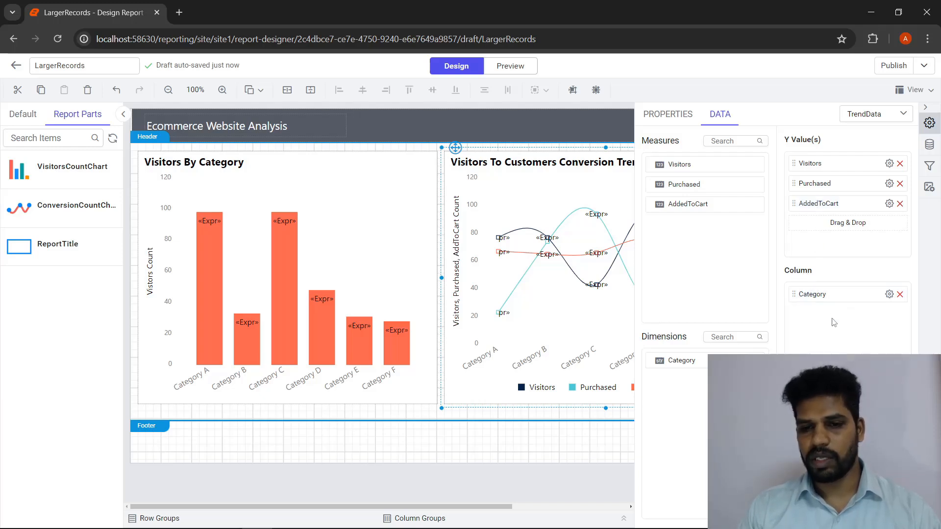
- Preview the report and inspect the Electronics data points in both charts
left_click(398, 413)
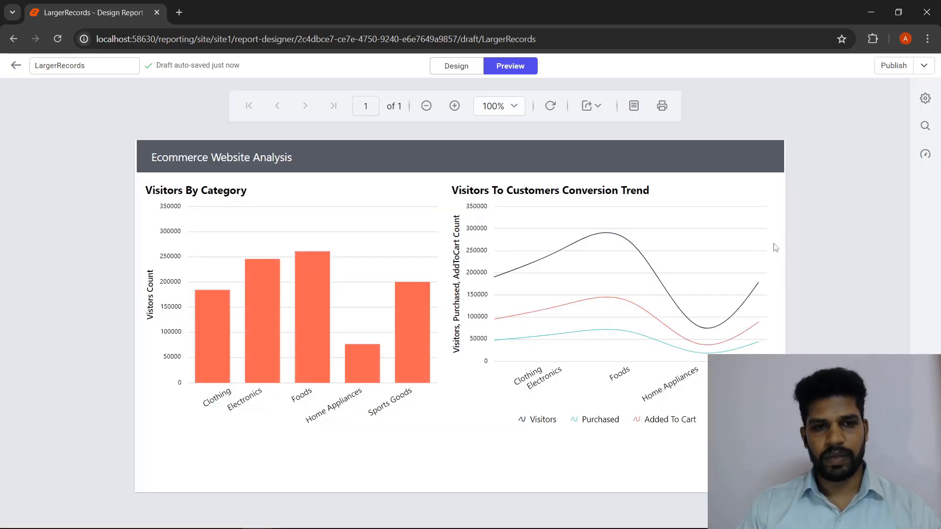
mouse_move(273, 254)
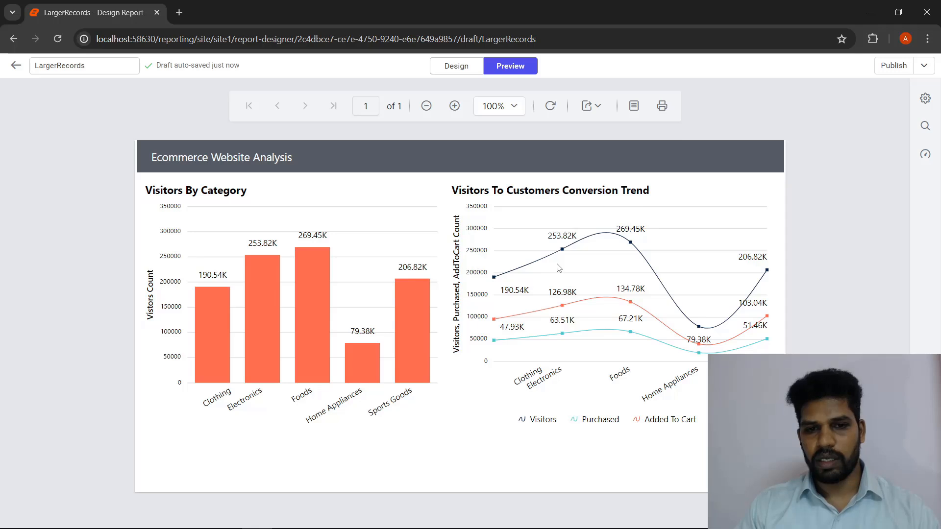
mouse_move(565, 251)
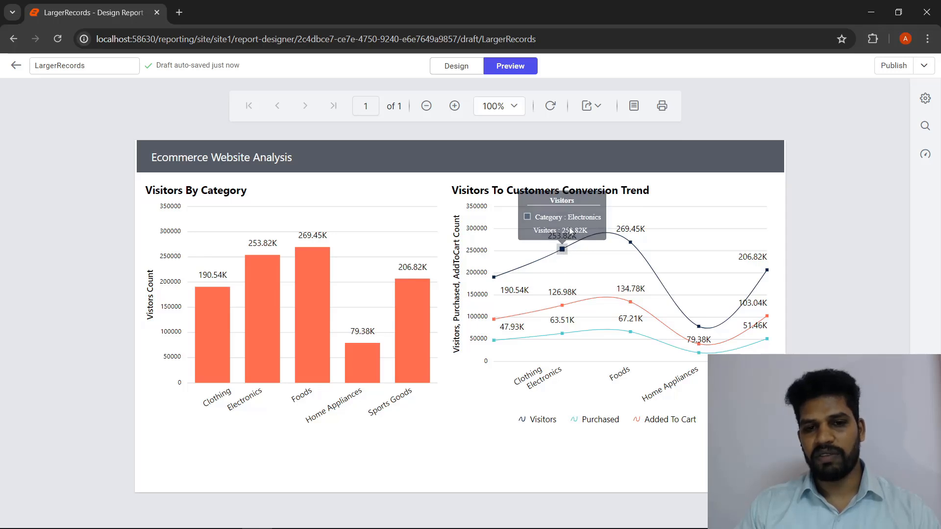
mouse_move(565, 306)
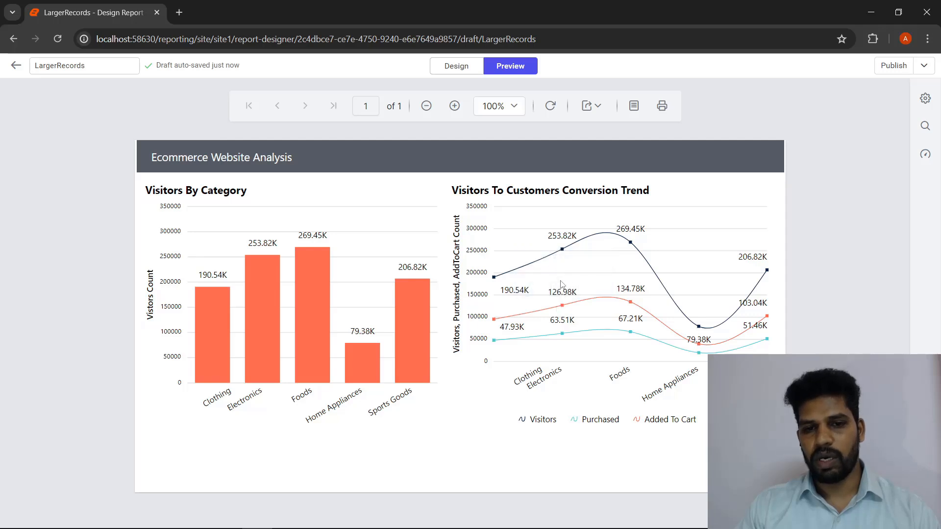
mouse_move(562, 334)
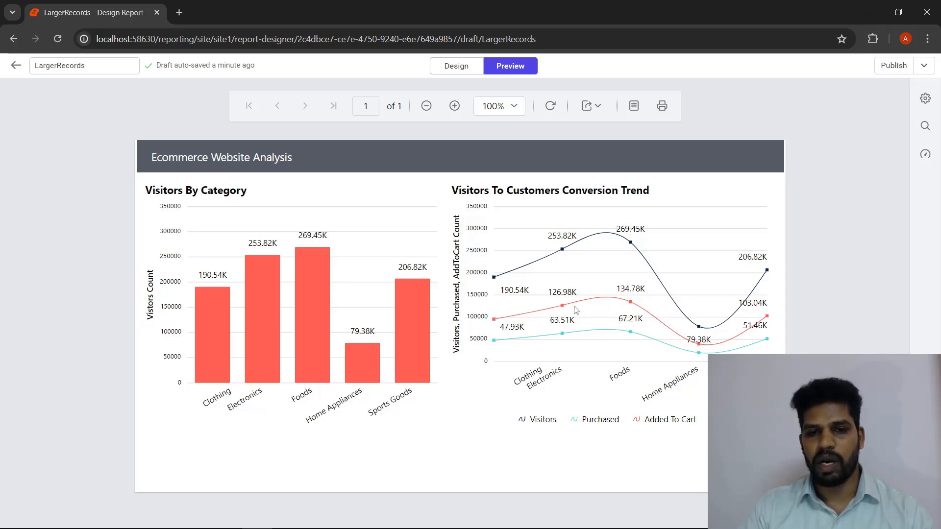
- Return to the report design and extend the body downward to make room below the charts
left_click(459, 72)
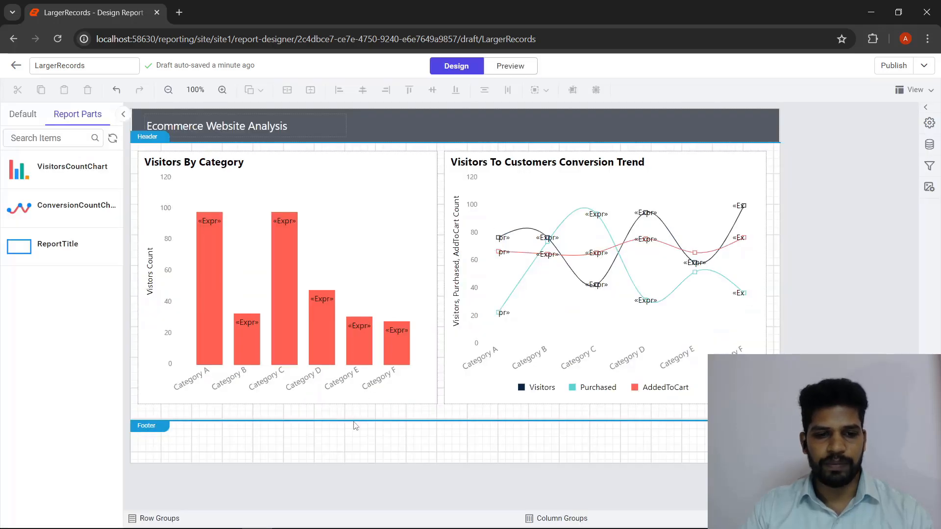
left_click_drag(353, 419, 353, 502)
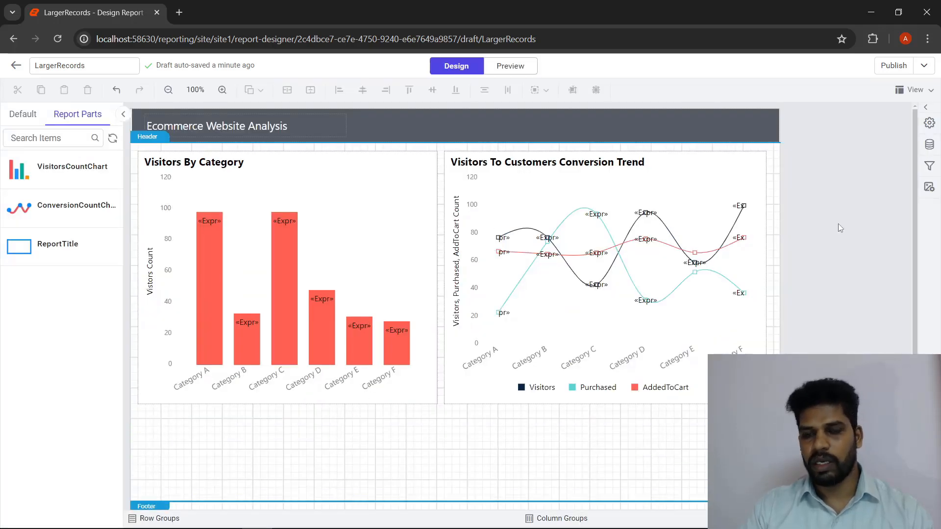
- Start a new dataset for the report using the existing VisitorDB data source
left_click(930, 145)
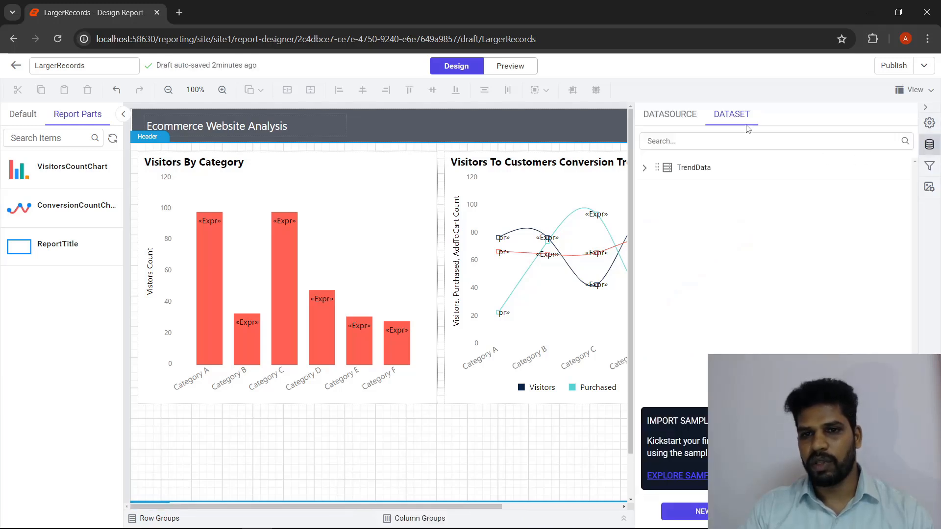
left_click(686, 511)
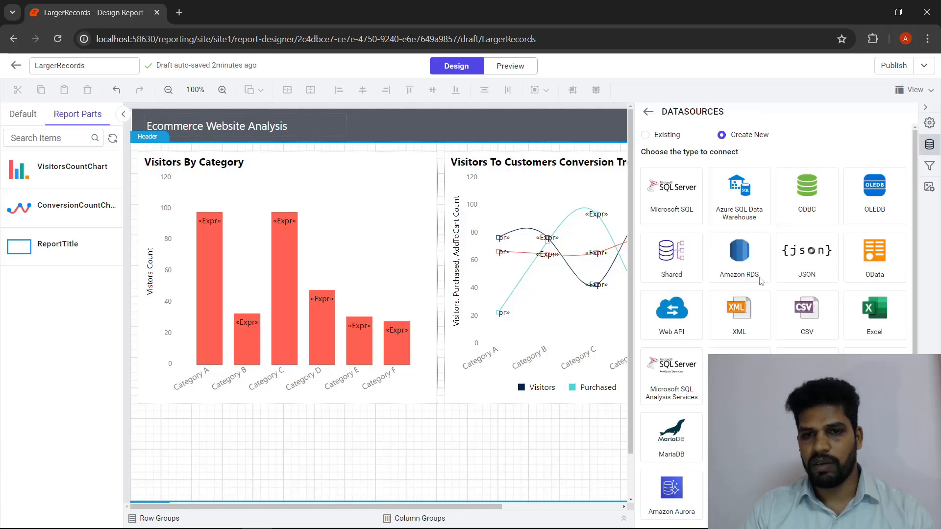
left_click(672, 137)
left_click(752, 168)
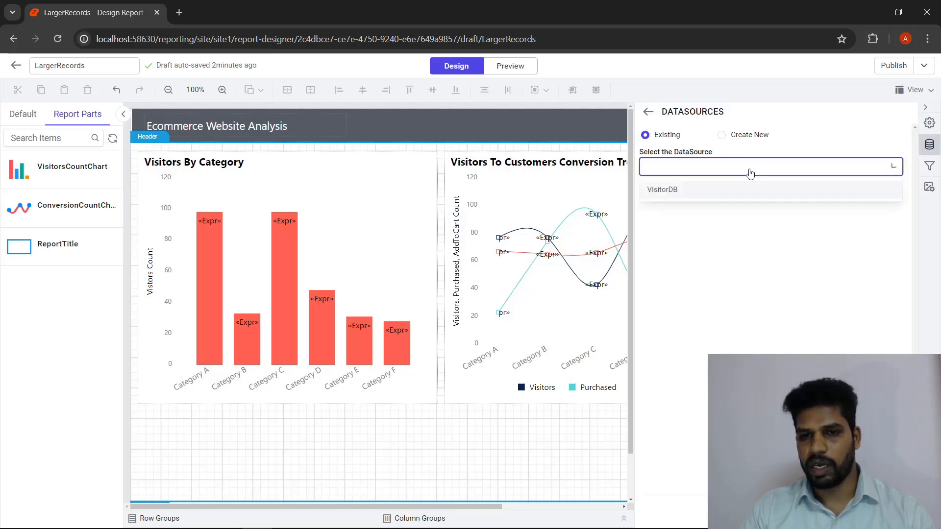
left_click(729, 199)
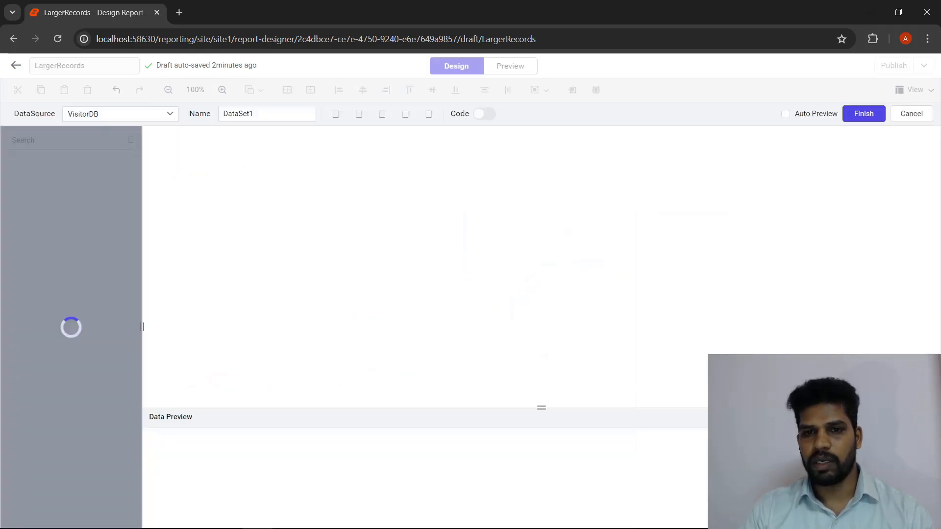
- Add the AnalyticsData table from the dbo schema to the new dataset's query design
left_click(15, 170)
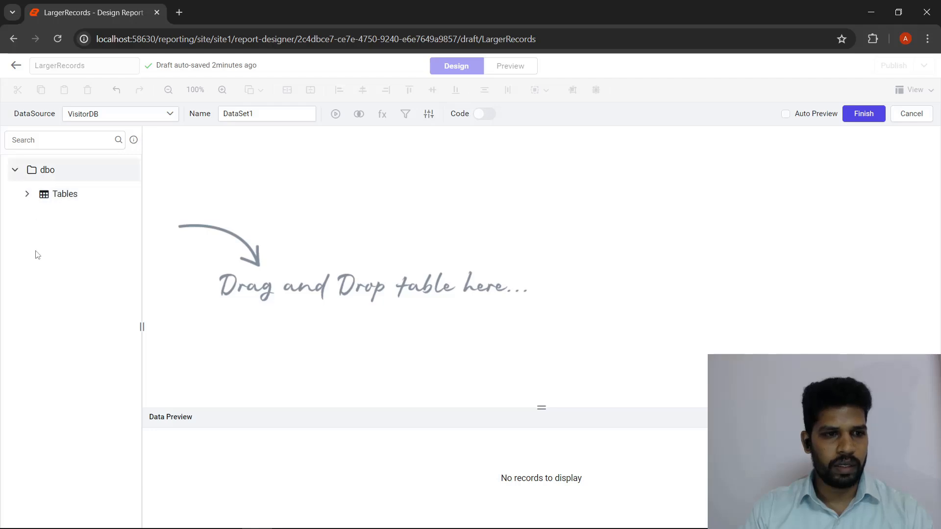
left_click(27, 194)
left_click_drag(55, 219, 325, 200)
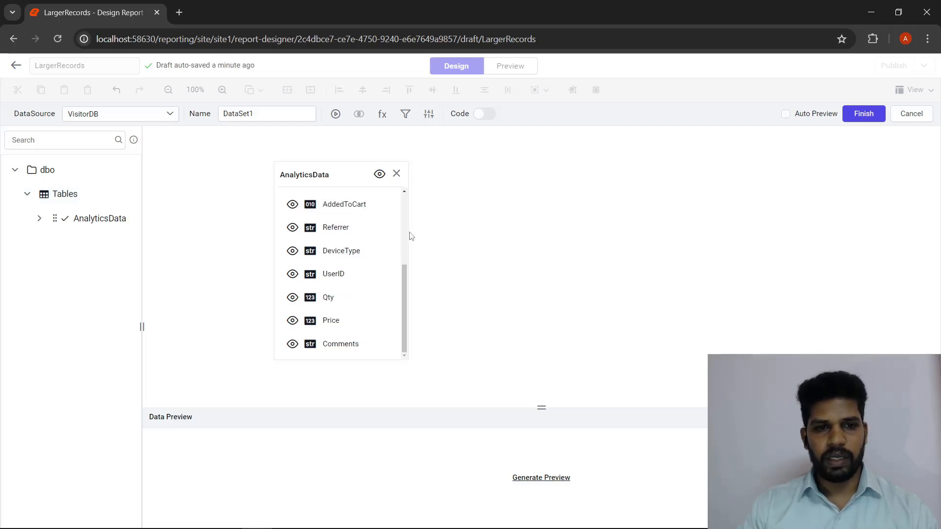
- Switch to the query code and remove the Date, SubCategory, Product, Visitor, Referrer, DeviceType, Qty and Price columns from the SELECT statement
left_click(486, 114)
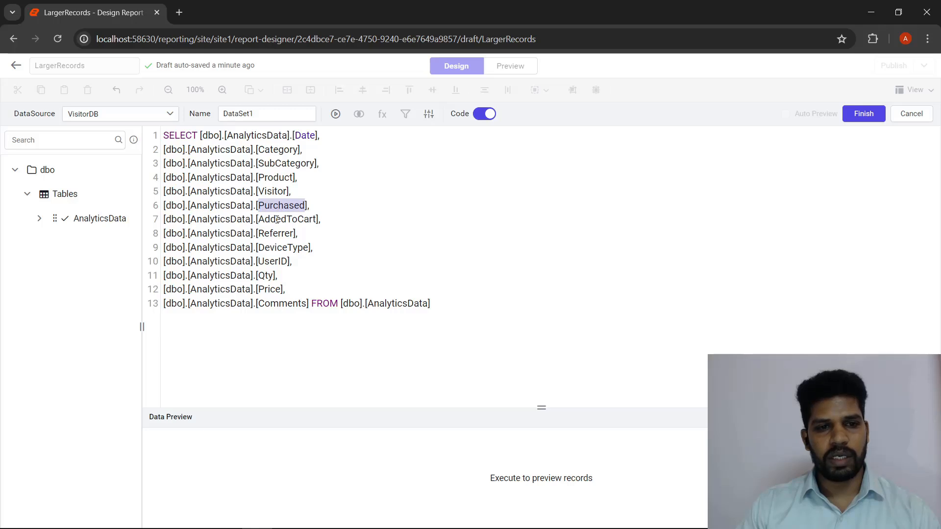
double_click(278, 220)
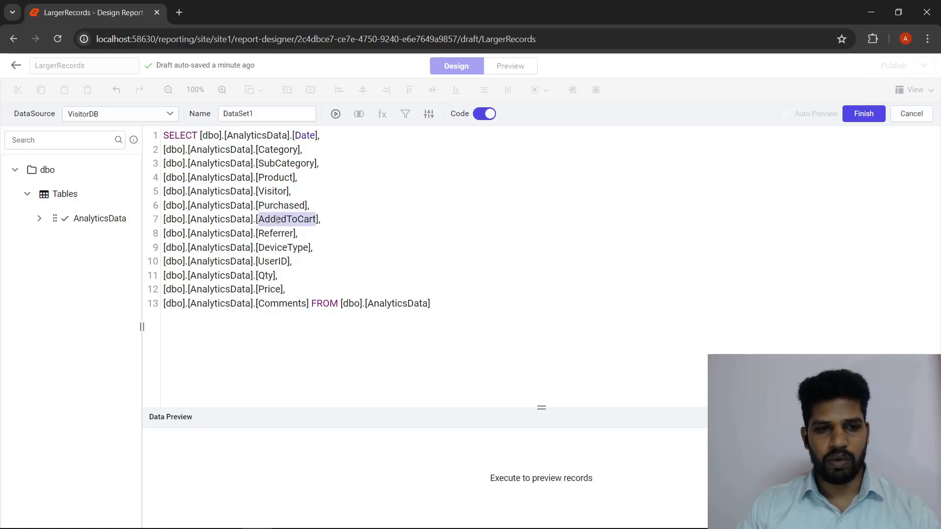
double_click(272, 303)
left_click_drag(303, 286, 163, 275)
key("BackSpace")
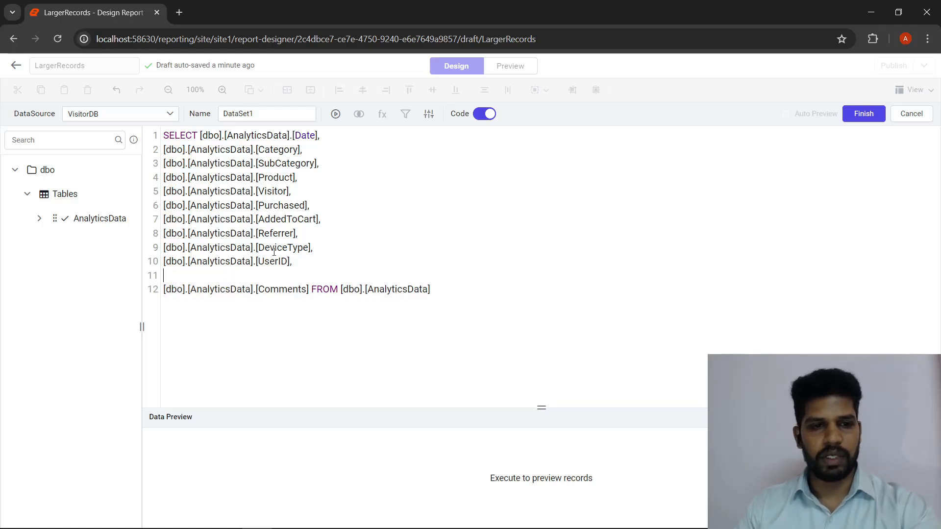
left_click_drag(314, 247, 173, 227)
key("BackSpace")
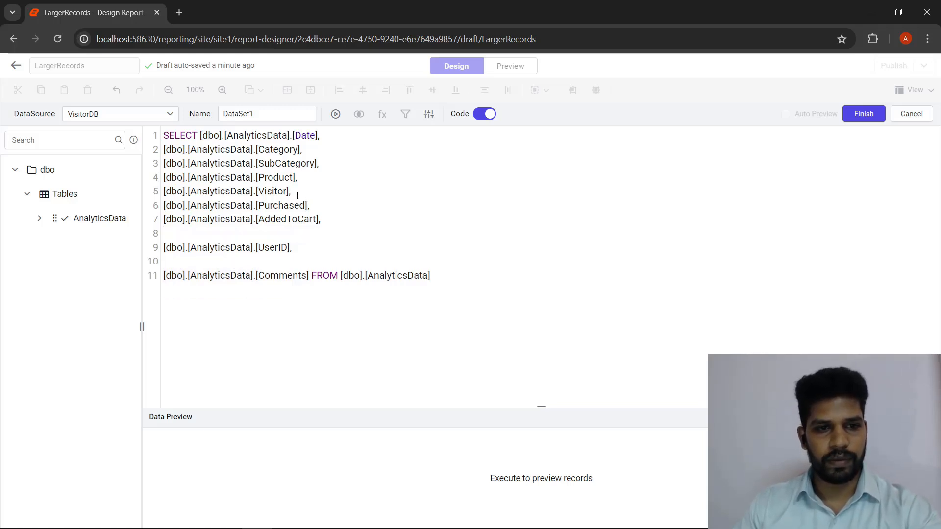
left_click_drag(297, 195, 168, 165)
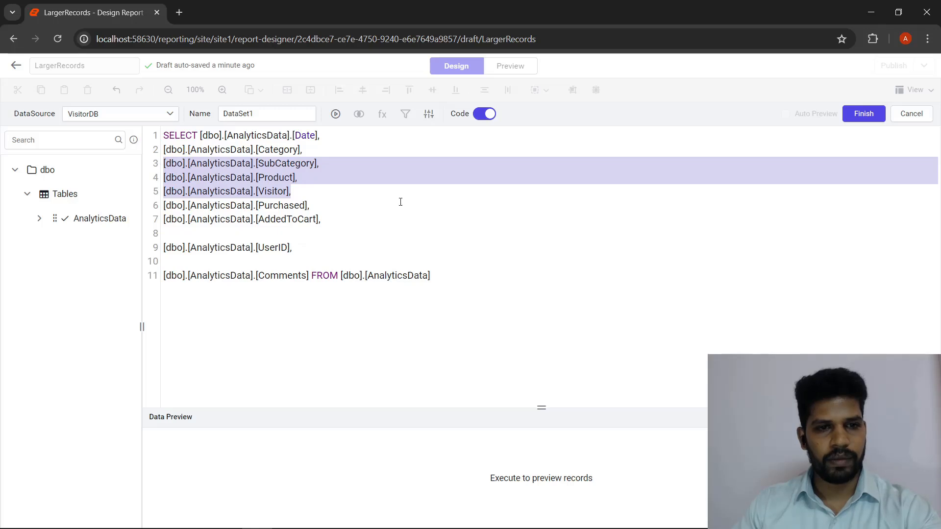
key("BackSpace")
left_click_drag(321, 135, 197, 136)
key("BackSpace")
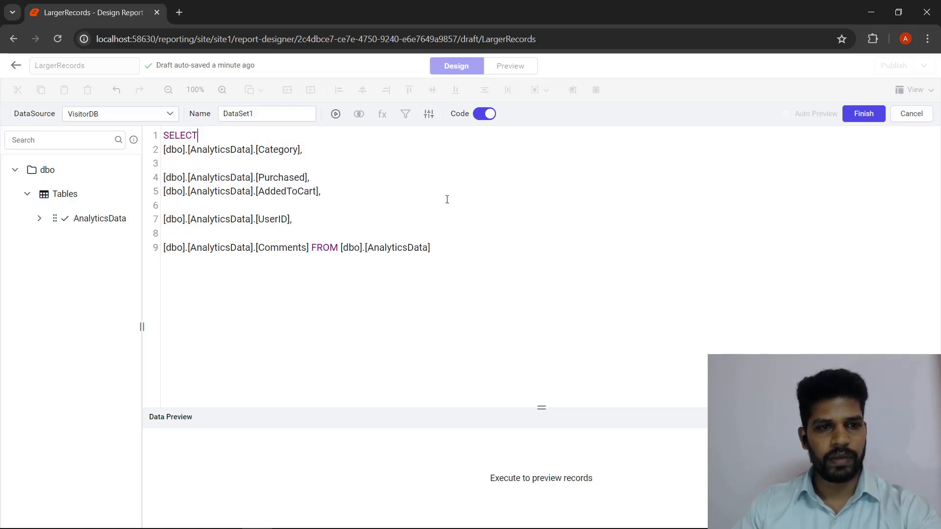
left_click(459, 261)
- Name the dataset DetailsData and finish creating it
double_click(275, 117)
type("D")
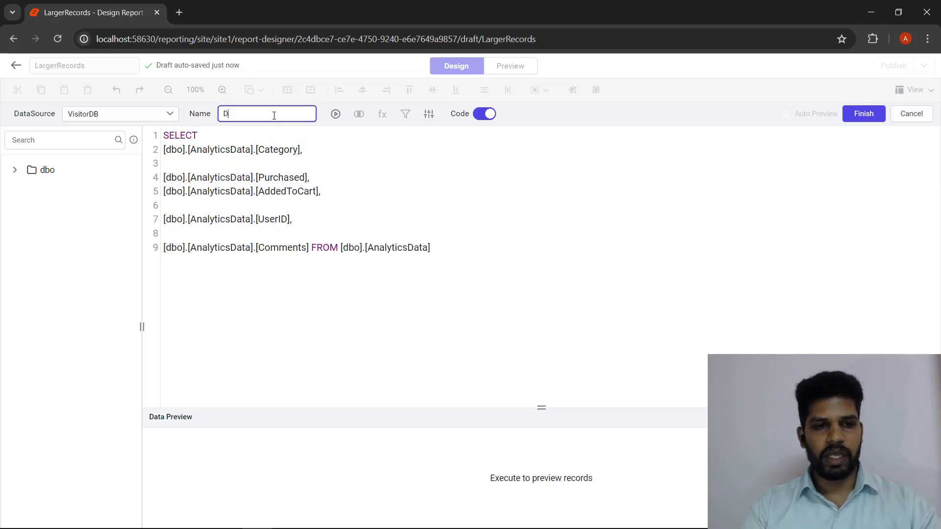
type("etail")
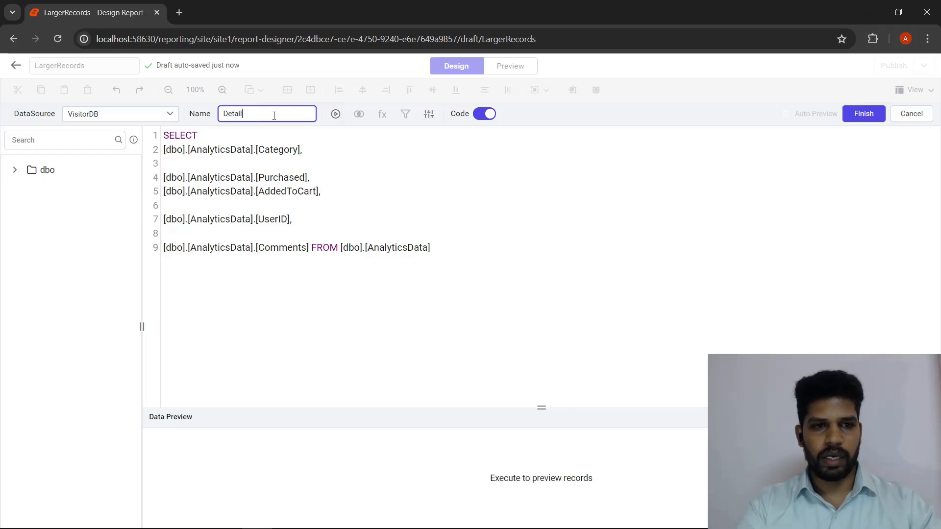
type("sDat")
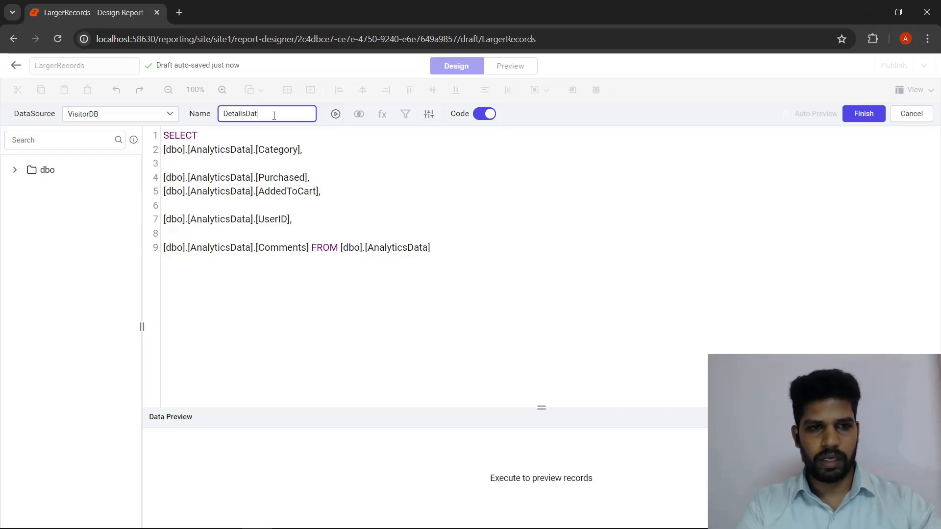
type("a")
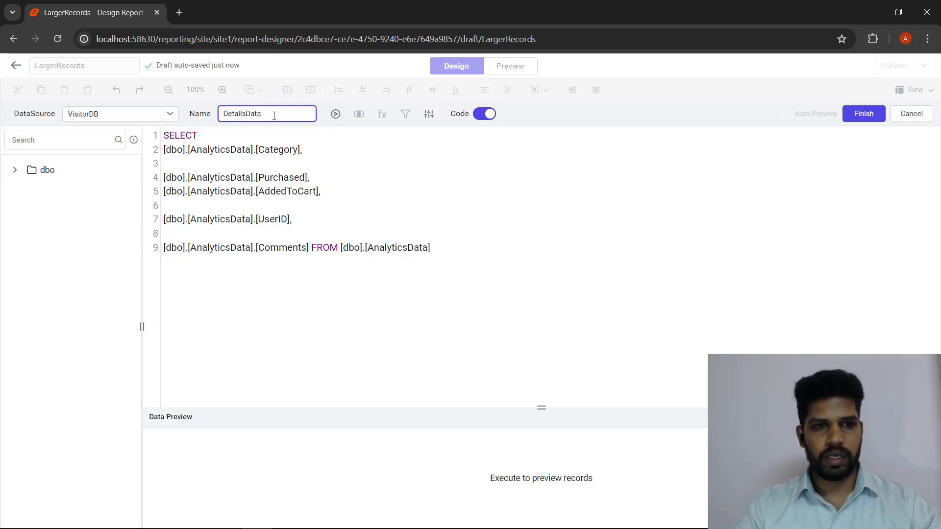
left_click(856, 119)
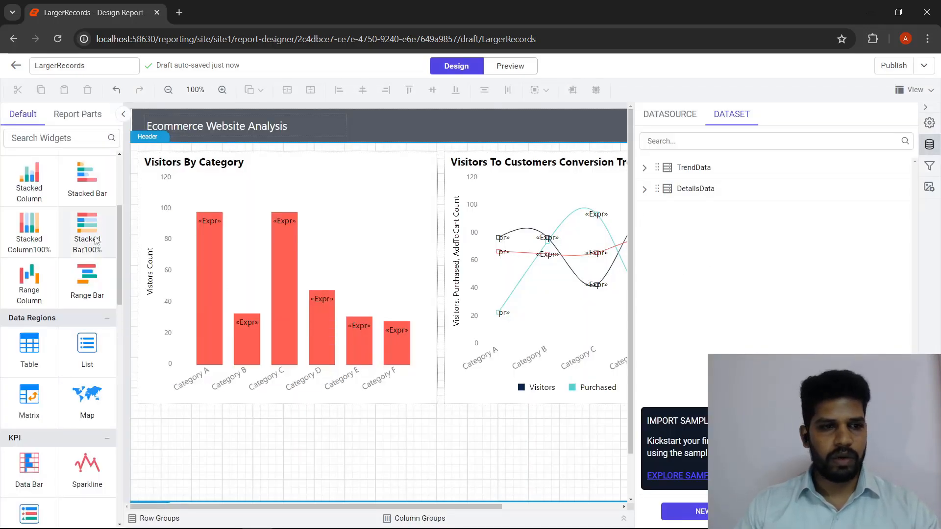
- Insert a table in the report body's empty area below the Visitors By Category chart and collapse the grouping area
left_click_drag(39, 367, 137, 437)
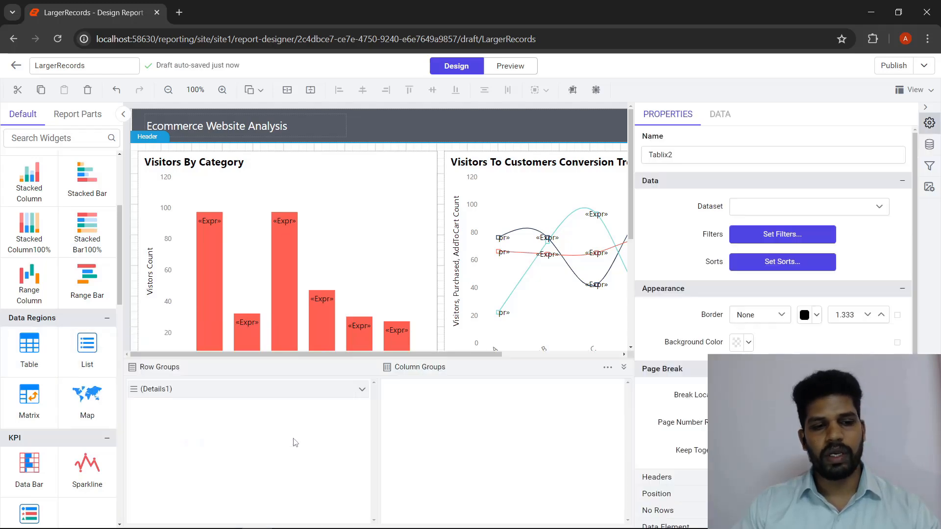
left_click(624, 369)
scroll(351, 409, "down", 1)
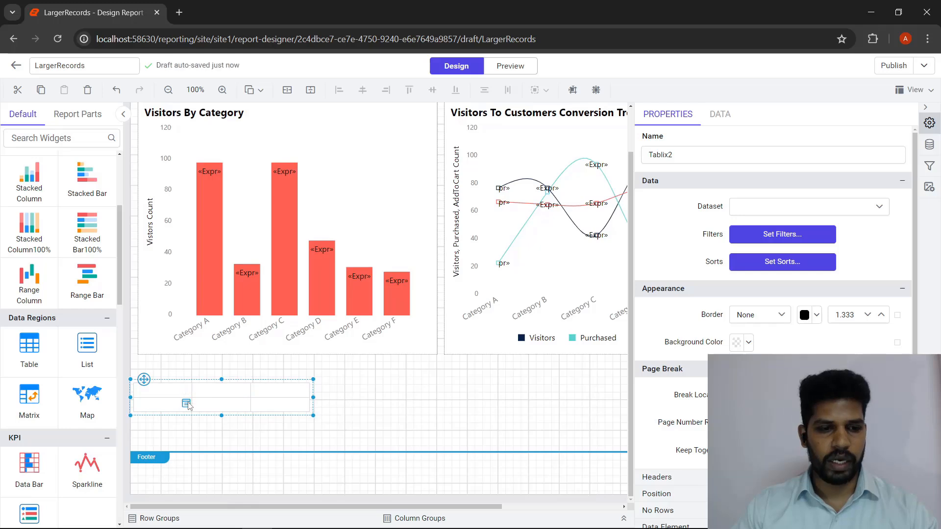
- Assign the DetailsData fields UserID, Category and AddedToCart to the three cells of the table's detail row
left_click(187, 404)
left_click(244, 221)
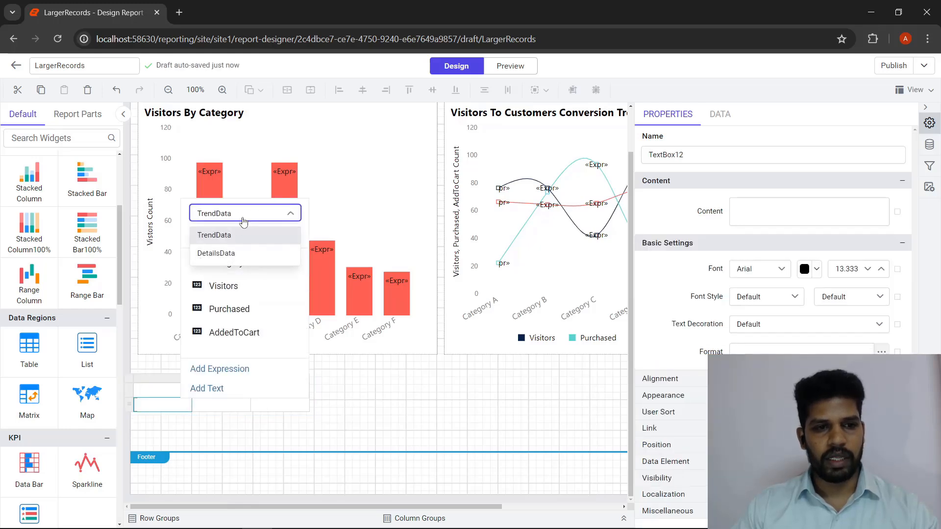
left_click(234, 253)
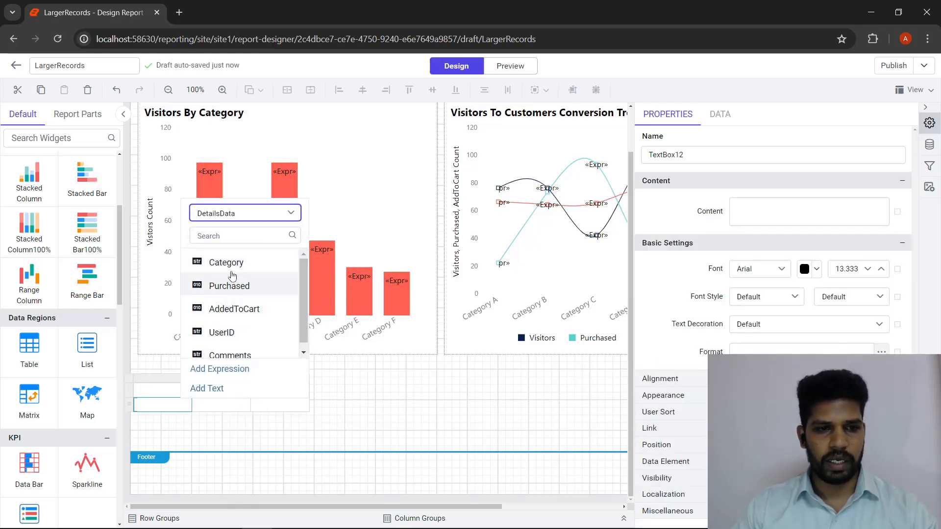
left_click(227, 325)
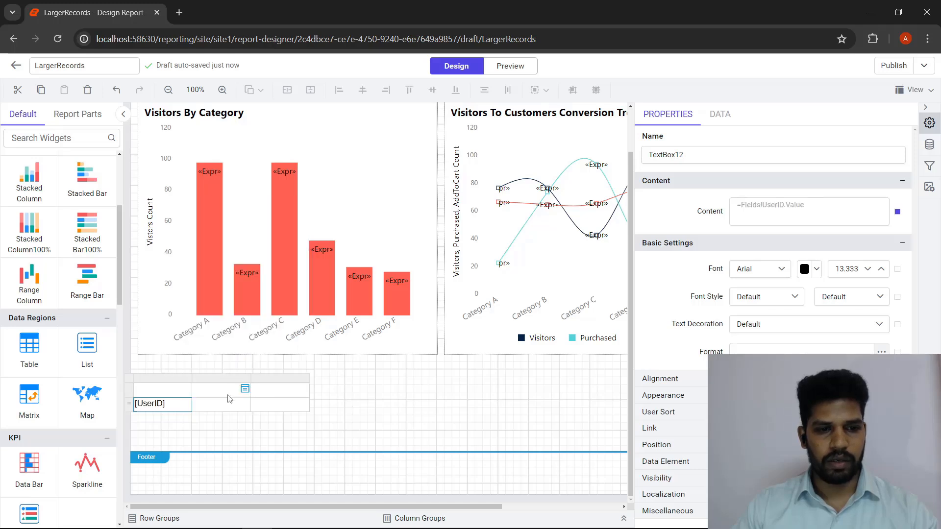
left_click(244, 404)
left_click(277, 263)
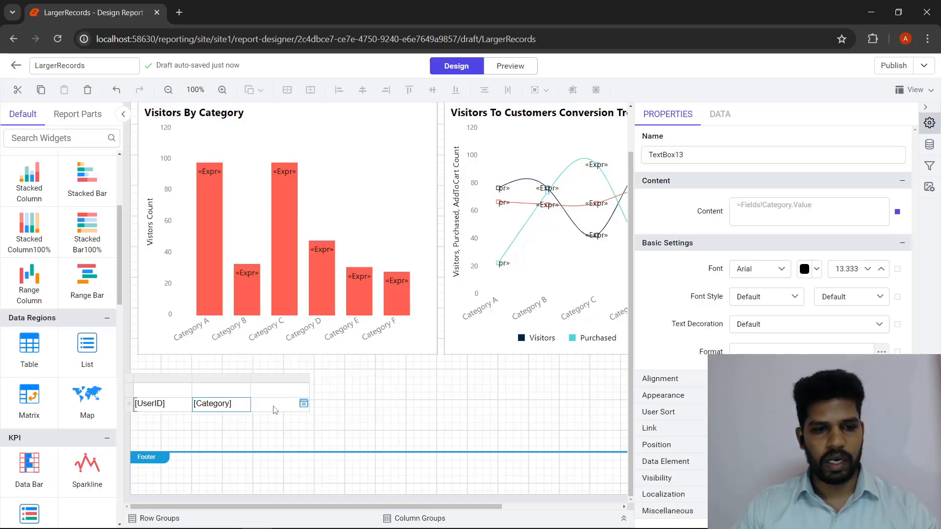
left_click(304, 404)
left_click(351, 308)
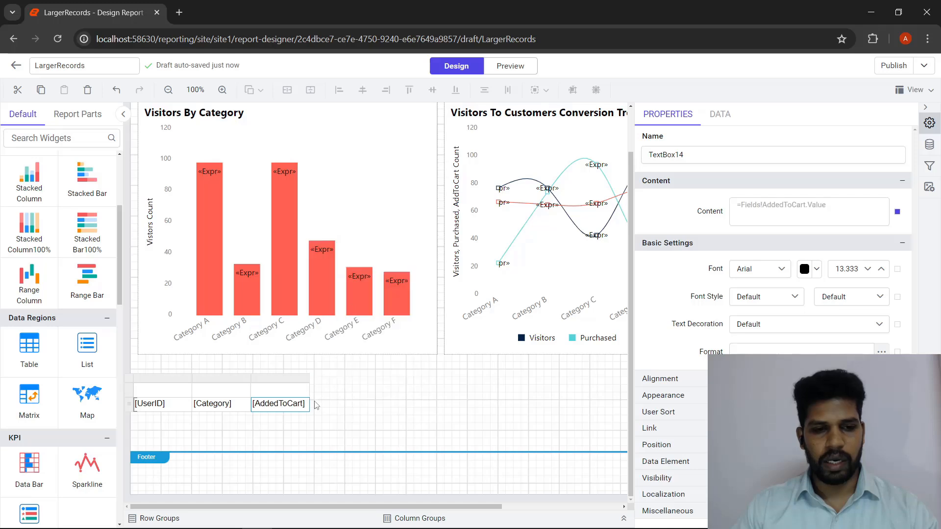
- Insert two more columns to the right of the table's AddedToCart column
right_click(298, 384)
mouse_move(345, 391)
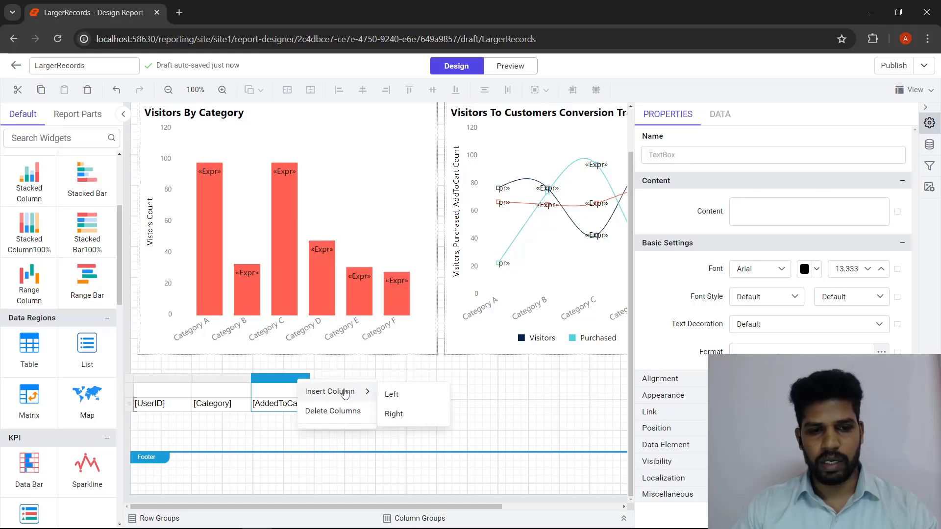
left_click(387, 414)
right_click(338, 380)
mouse_move(399, 390)
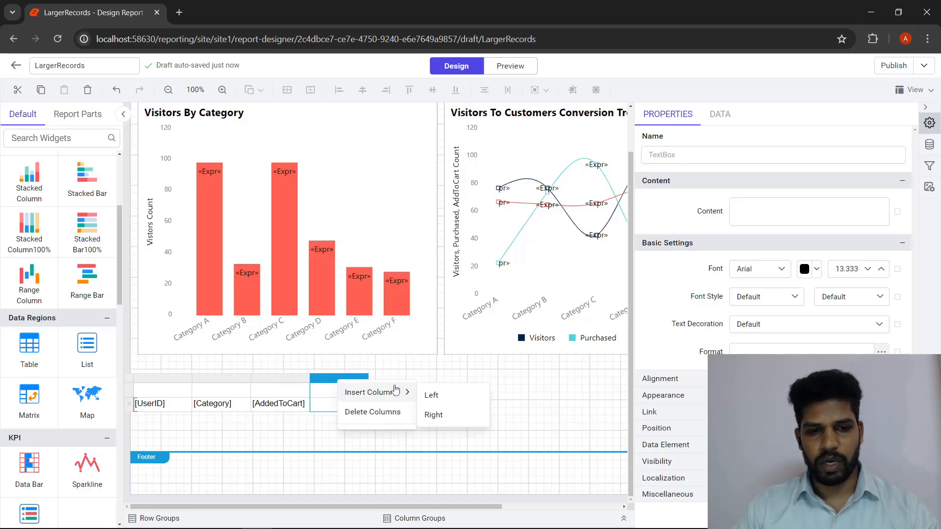
left_click(445, 415)
- Assign the Purchased and Comments fields to the detail cells of the two new table columns
left_click(362, 404)
left_click(392, 286)
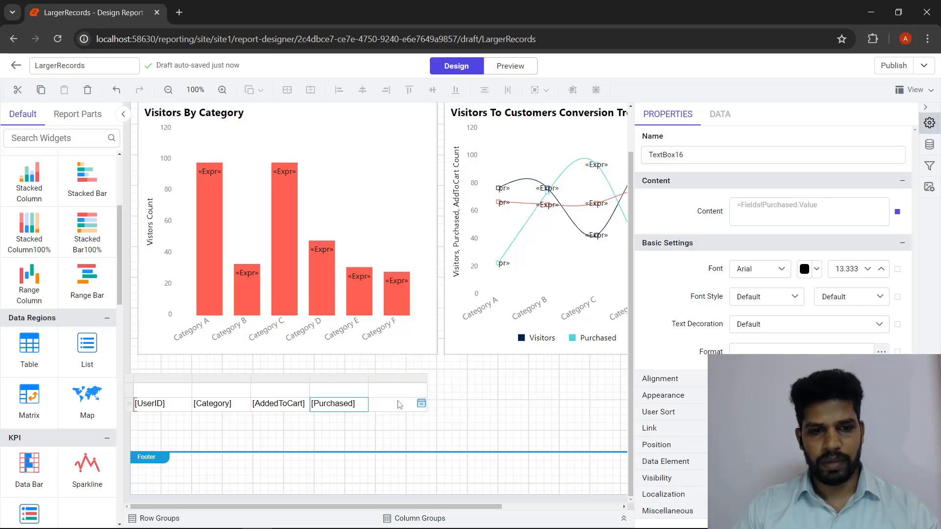
left_click(421, 403)
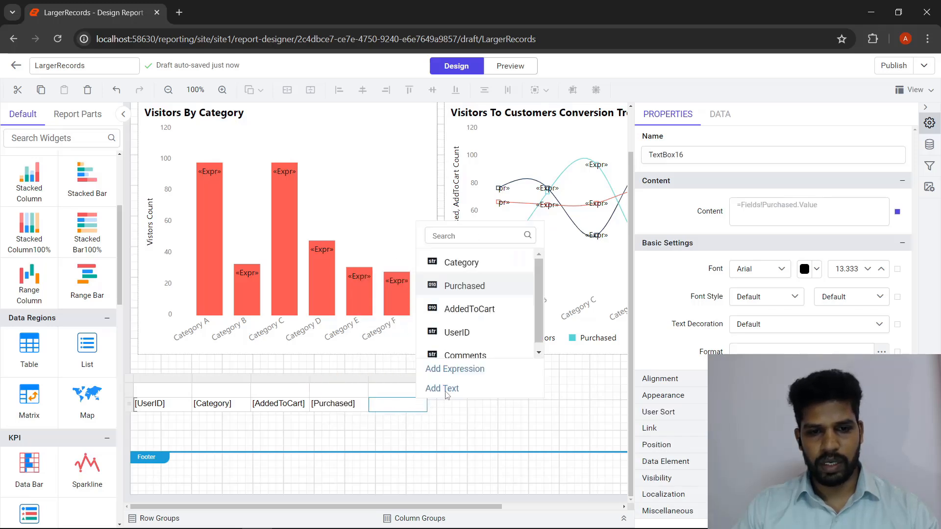
left_click(463, 353)
- Enter the header texts User ID and Category above the table's first two columns
left_click(162, 389)
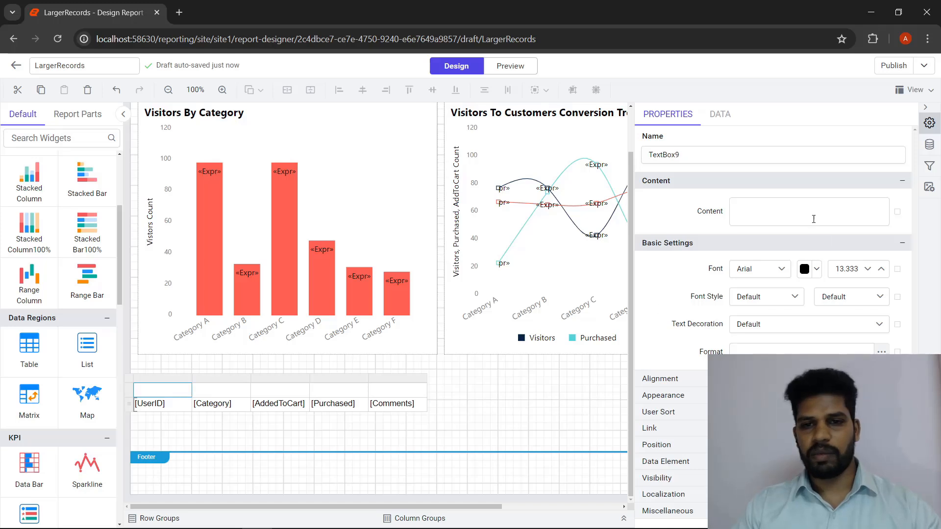
left_click(769, 209)
type("User ID")
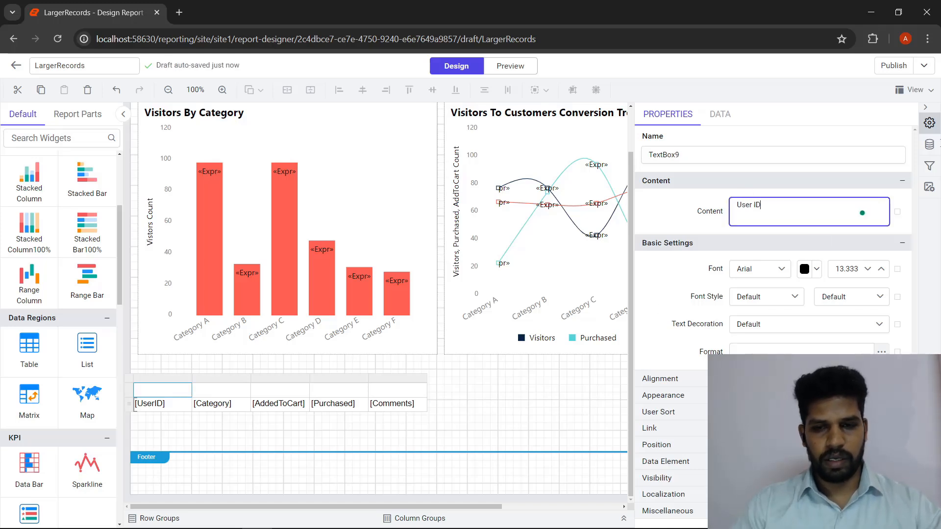
left_click(222, 390)
left_click(827, 210)
type("Ca")
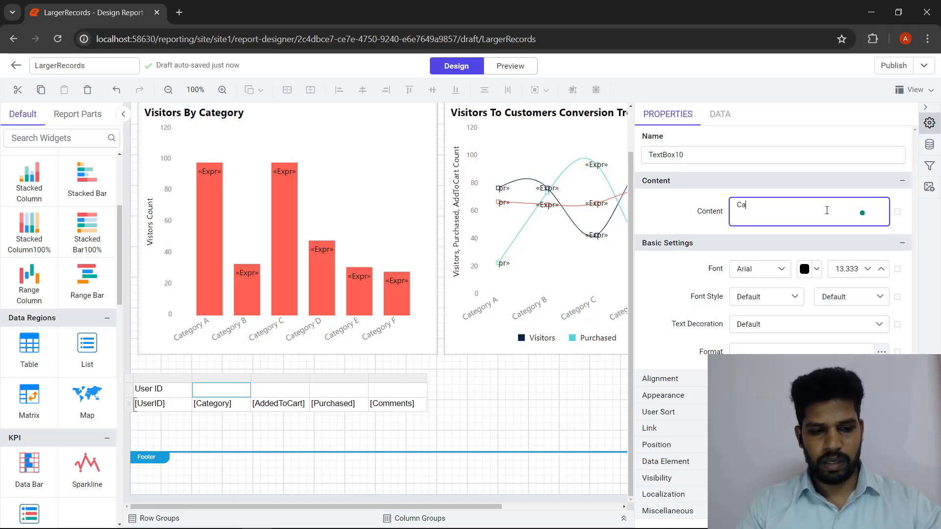
type("tegory")
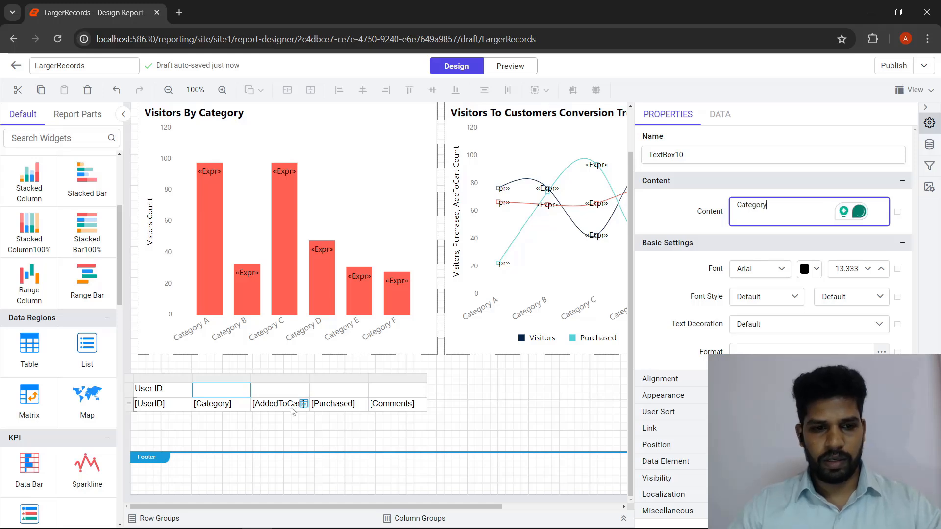
key("Tab")
- Enter the header texts Added To Cart and Purchased above the table's third and fourth columns
left_click(759, 218)
type("Added To")
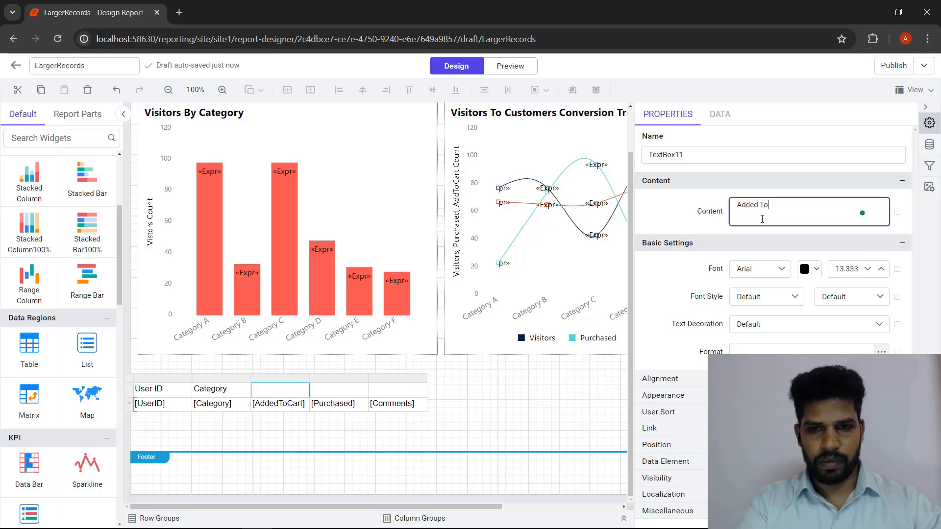
type(" Cart")
key("Tab")
left_click(766, 213)
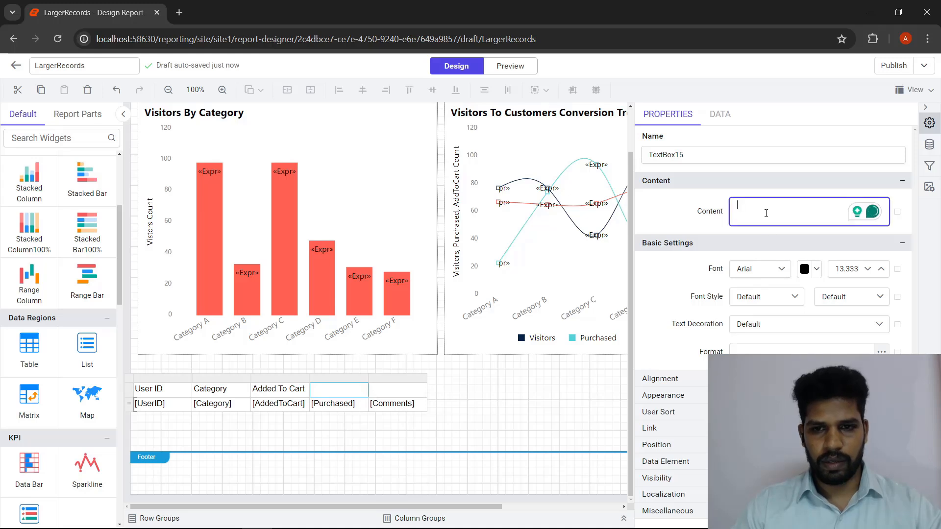
type("Purchased")
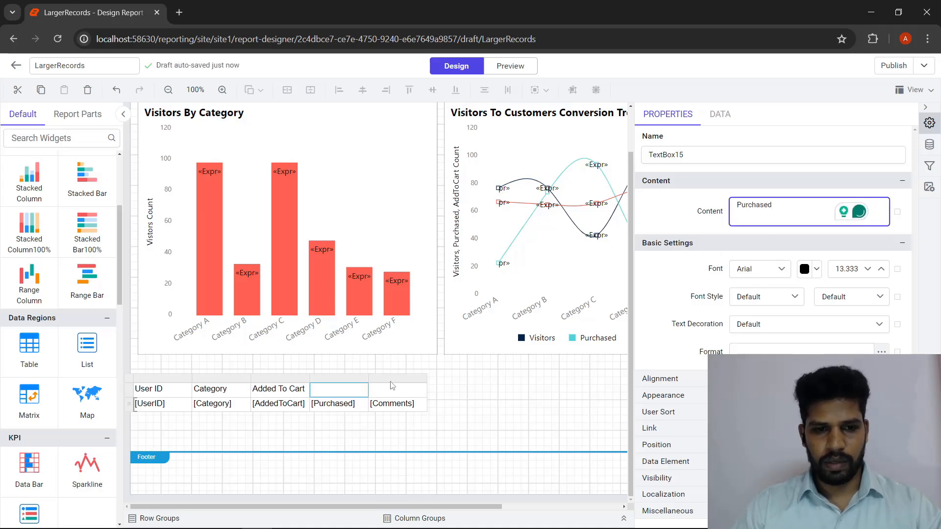
- Enter the header text Reason above the table's fifth column, the one holding the Comments field
left_click(392, 387)
left_click(786, 211)
type("REas")
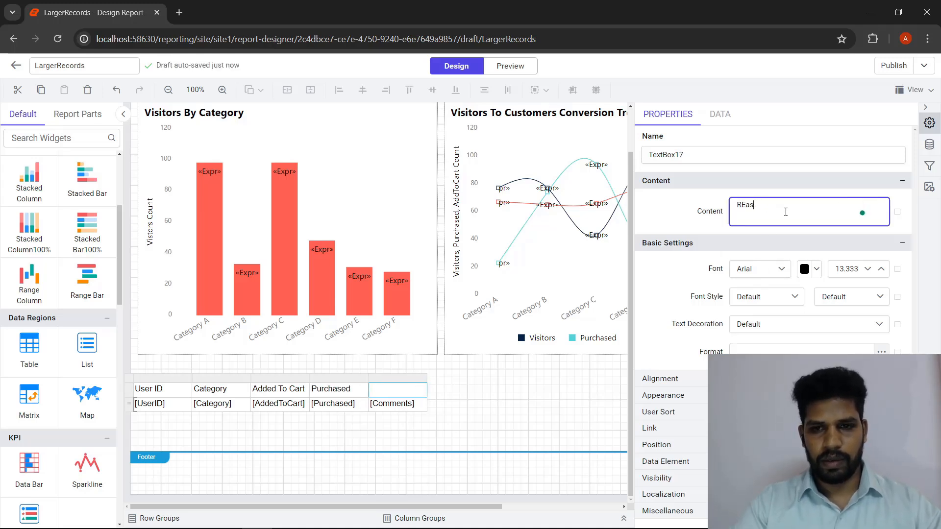
type("son")
left_click(432, 451)
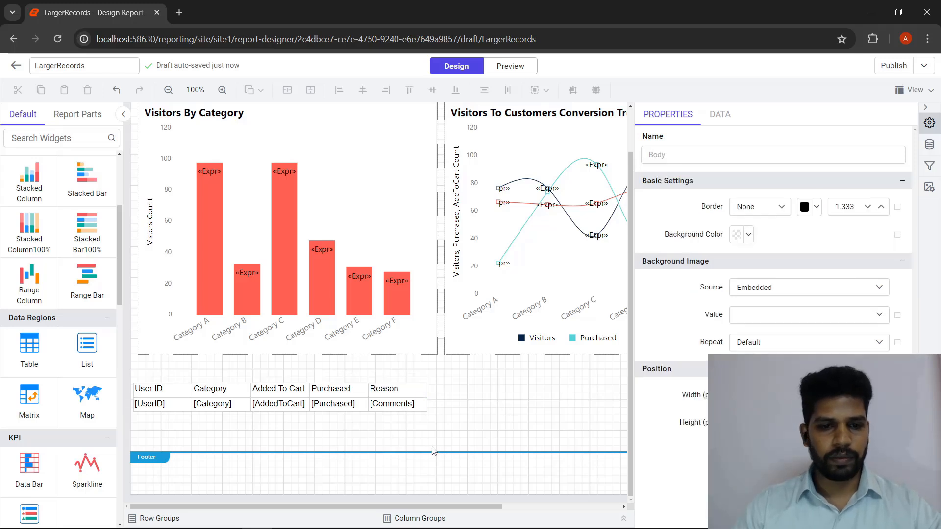
- Widen the details table to about 1031 px so that its columns spread below both charts
left_click(400, 409)
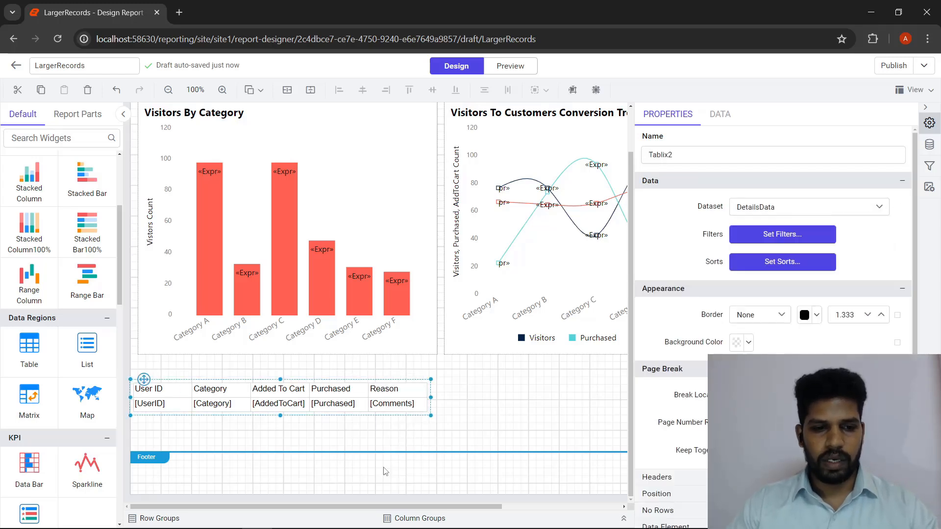
left_click(925, 107)
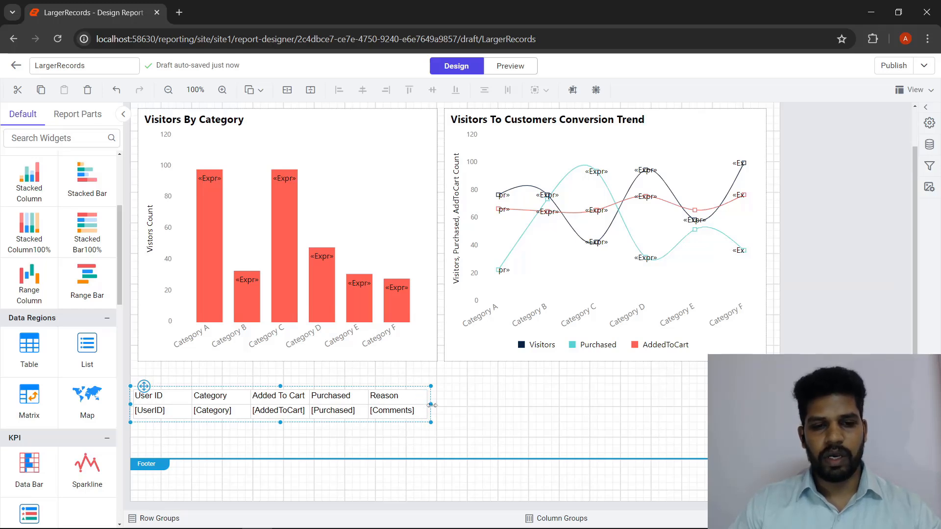
left_click(414, 396)
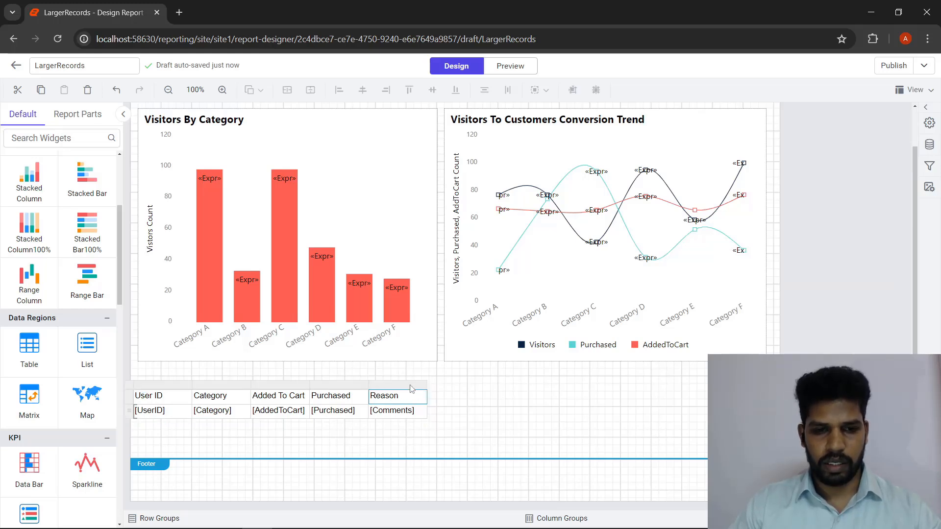
left_click_drag(428, 383, 681, 391)
left_click_drag(652, 445, 632, 399)
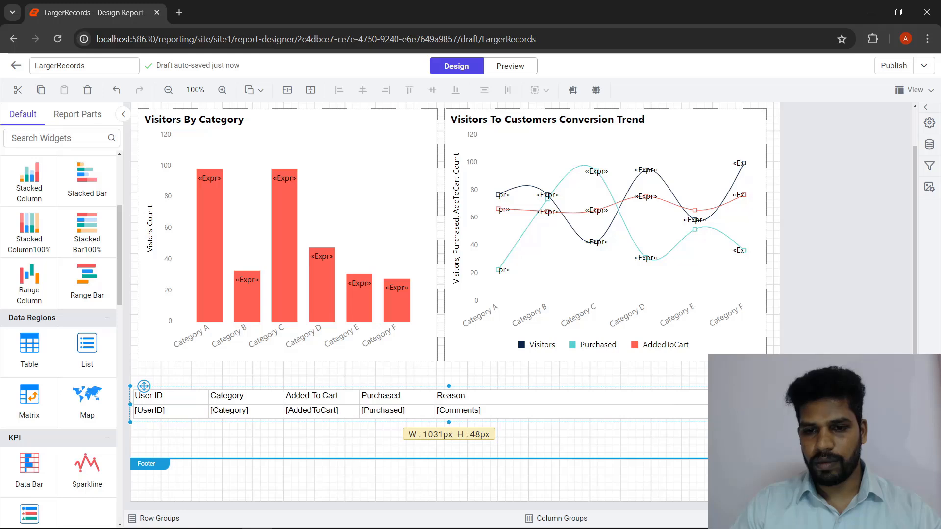
left_click(344, 454)
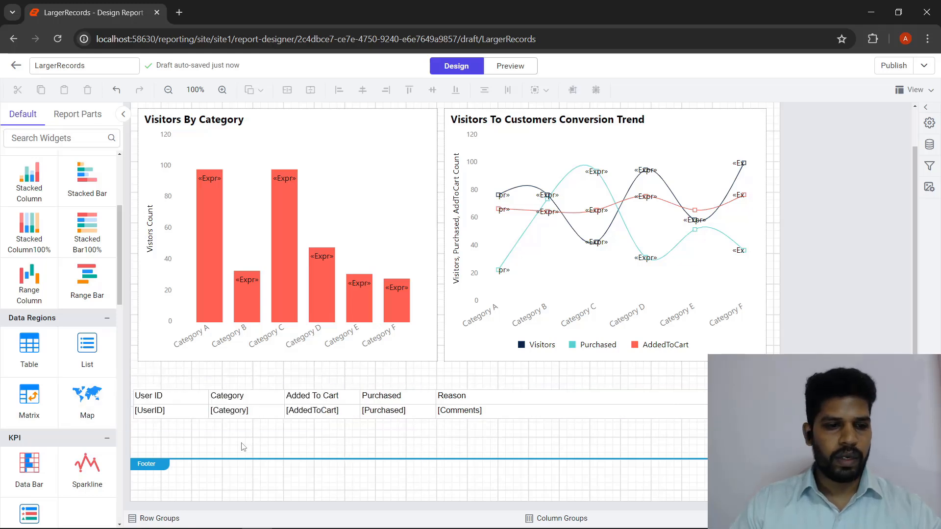
- Set the font of the whole header row in the details table to Segoe UI
left_click(186, 410)
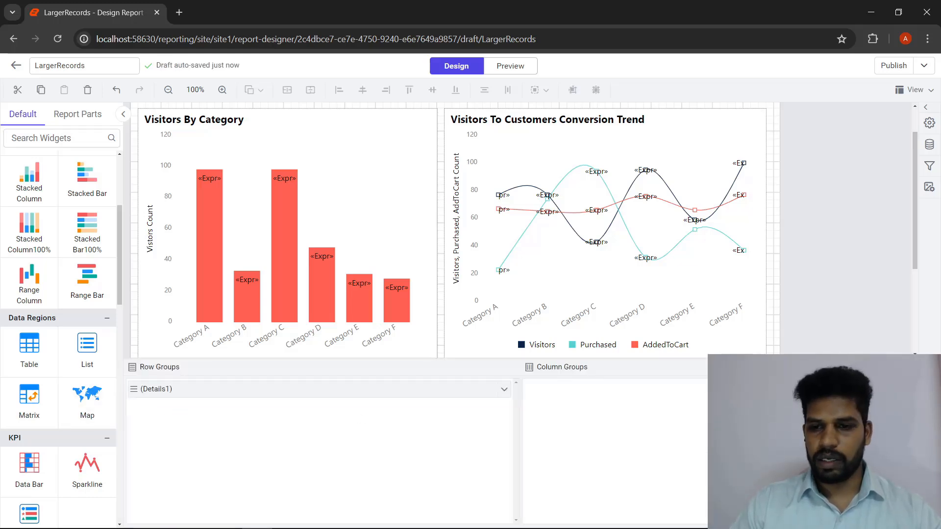
left_click(176, 371)
left_click(130, 397)
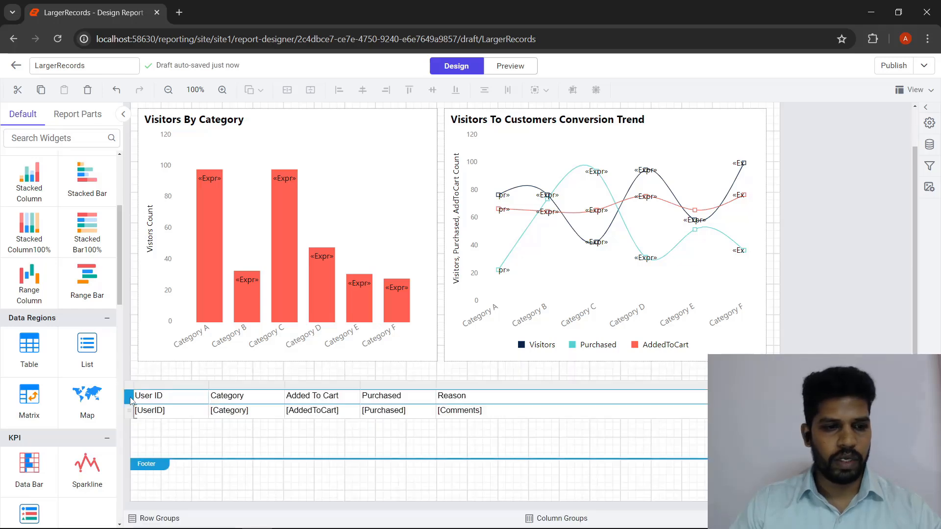
left_click(926, 106)
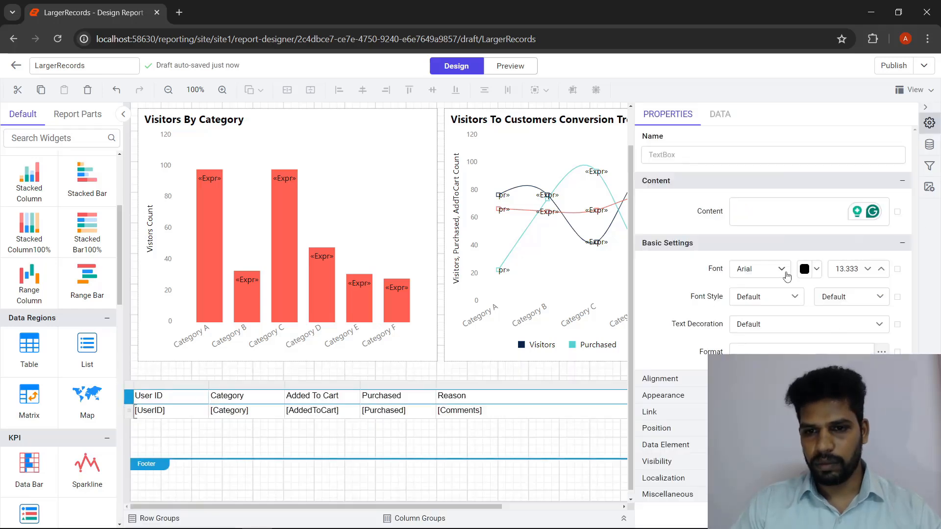
left_click(782, 269)
type("seg")
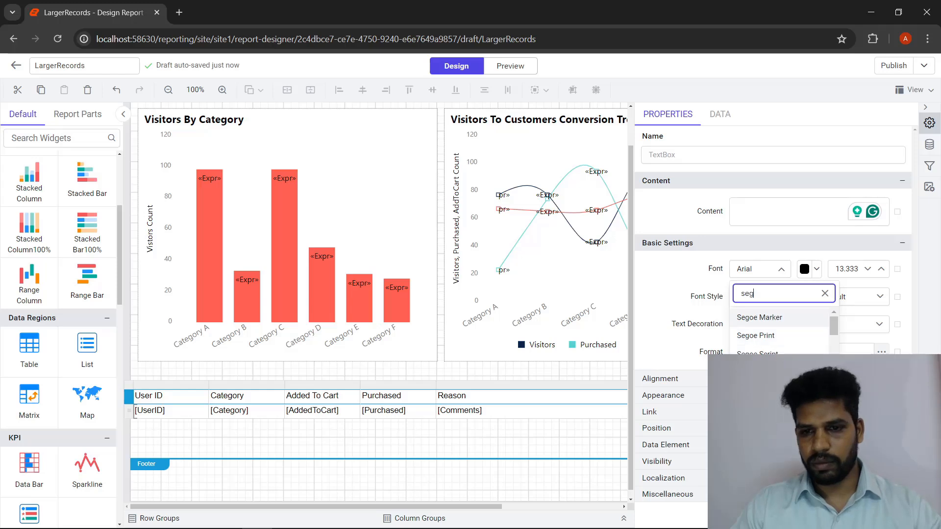
left_click(759, 374)
- Set the header row's font size to 16 and its font weight to Bold
left_click(840, 271)
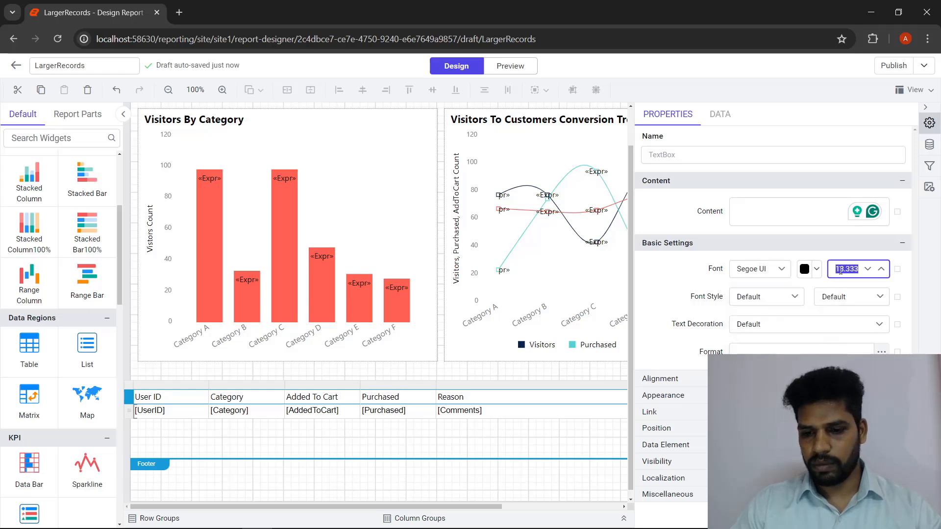
type("16")
left_click(851, 296)
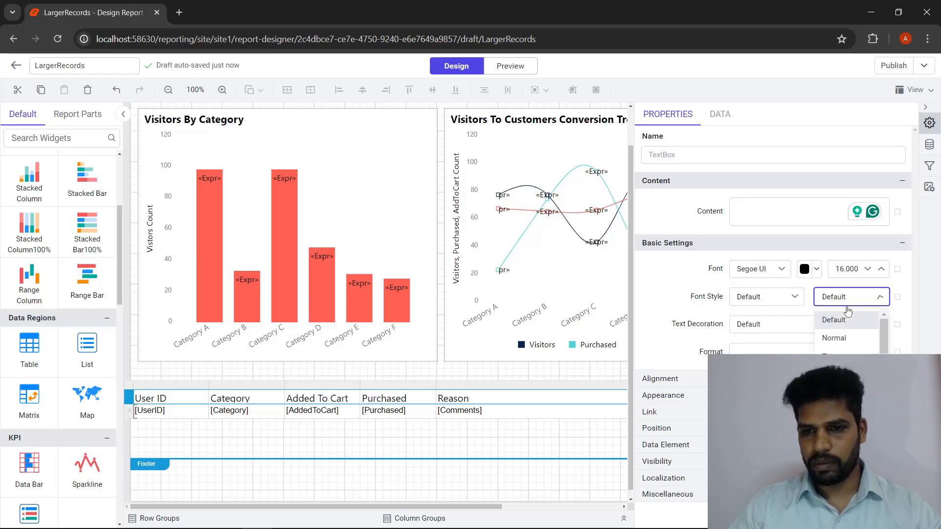
left_click(833, 388)
left_click(803, 379)
scroll(804, 377, "down", 1)
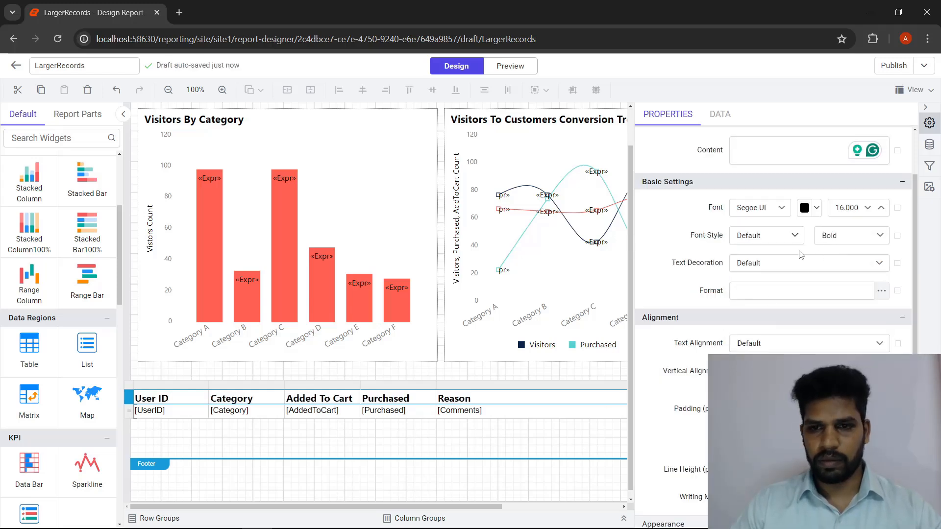
- Increase the height of the table's header row slightly to fit the larger text
left_click_drag(128, 404, 130, 423)
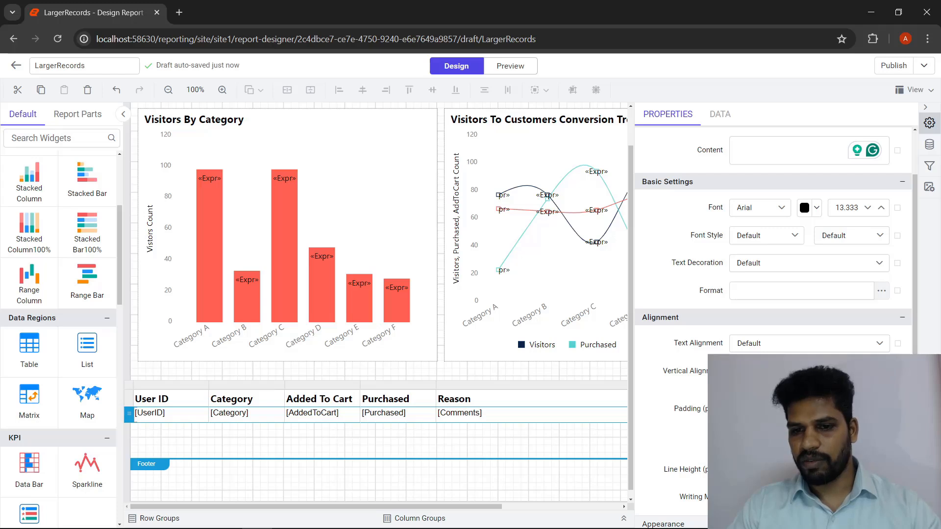
left_click(189, 381)
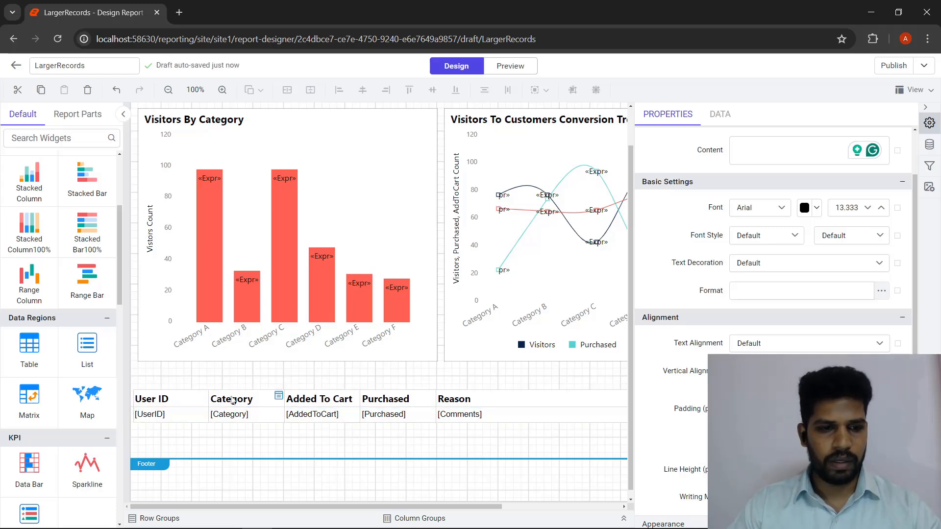
left_click(167, 413)
- Shift the details table slightly right to line up with the Visitors By Category chart, and fit its position and size to the grid
left_click(129, 387)
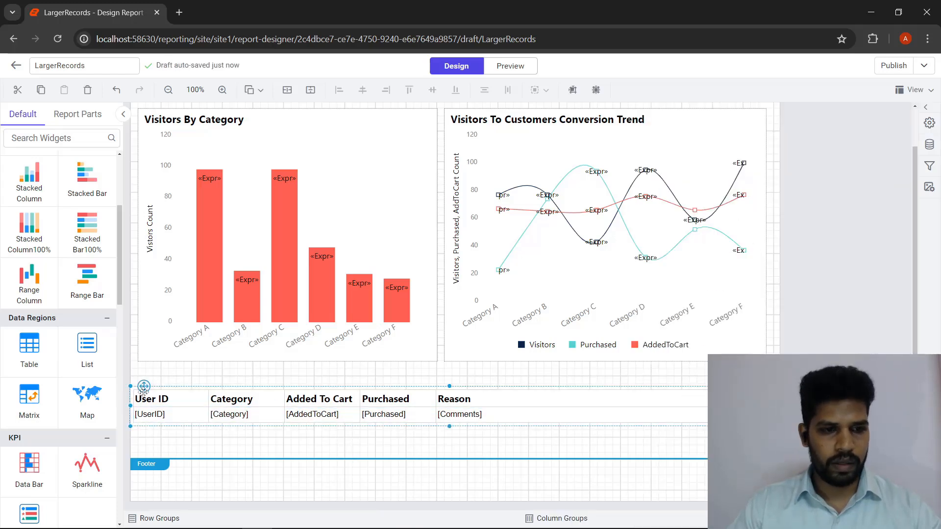
left_click_drag(143, 386, 150, 388)
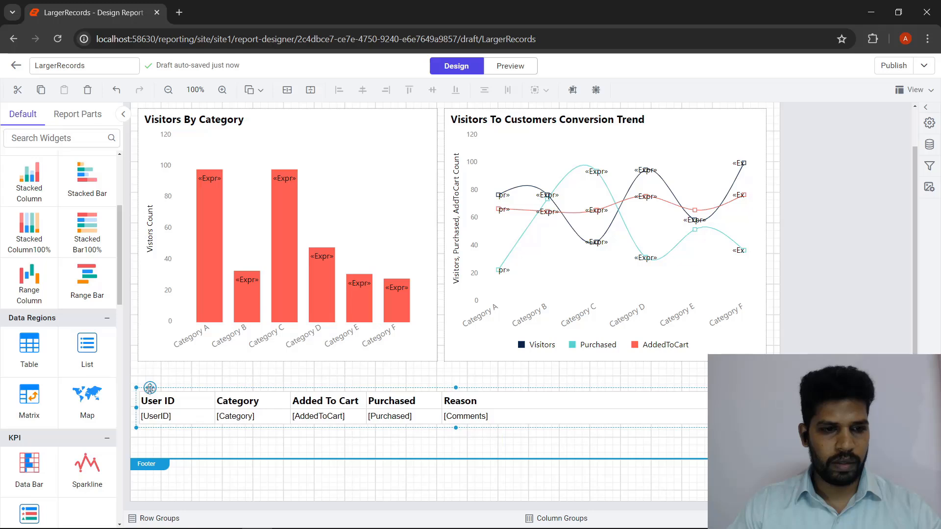
left_click(572, 93)
left_click(597, 93)
- Add a text box directly above the details table and begin its value expression with ="Details of " &
scroll(39, 360, "up", 5)
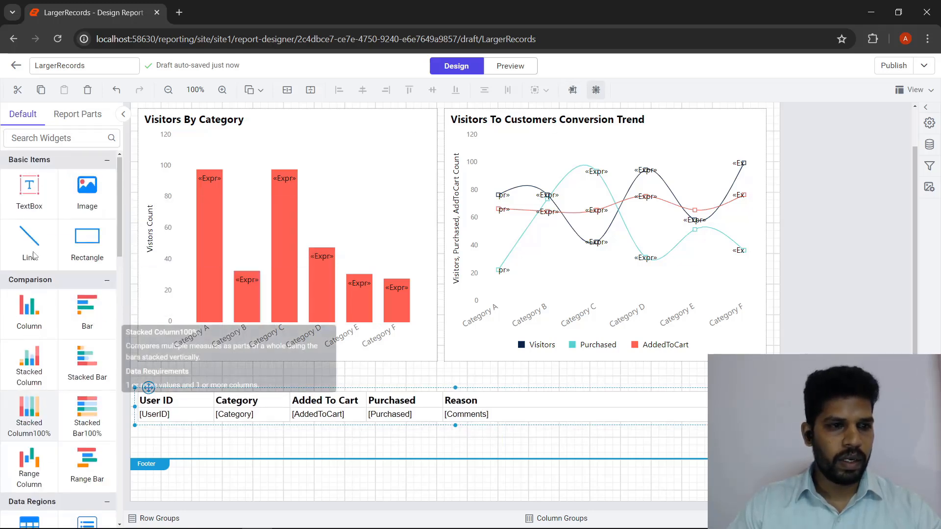
left_click_drag(29, 189, 200, 383)
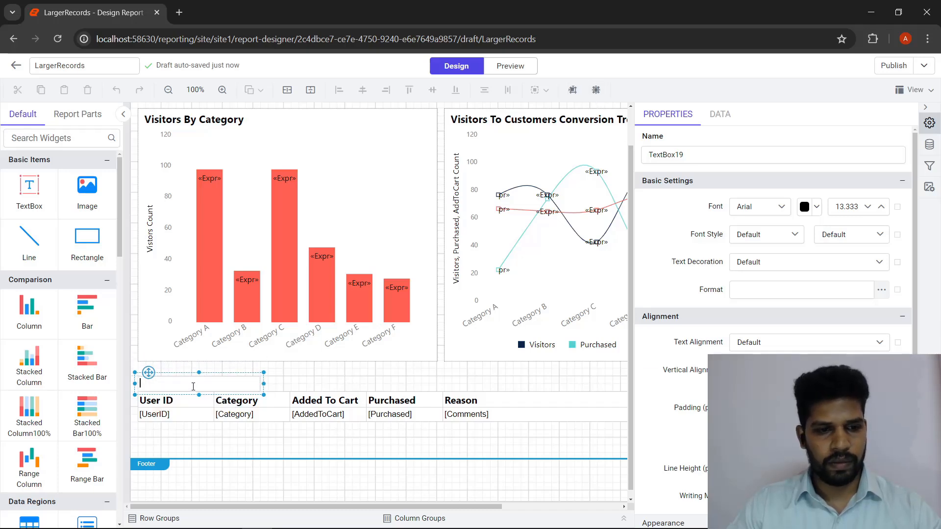
right_click(194, 387)
left_click(230, 462)
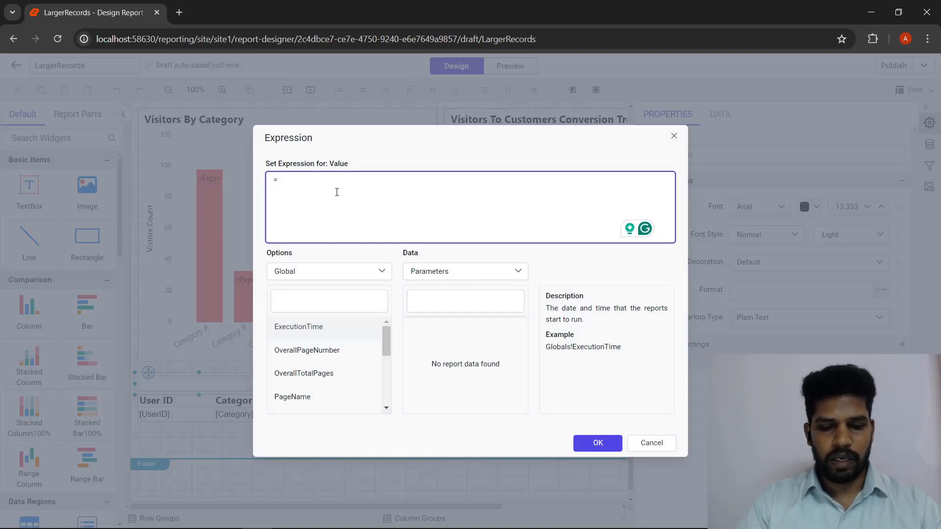
type("\"\"")
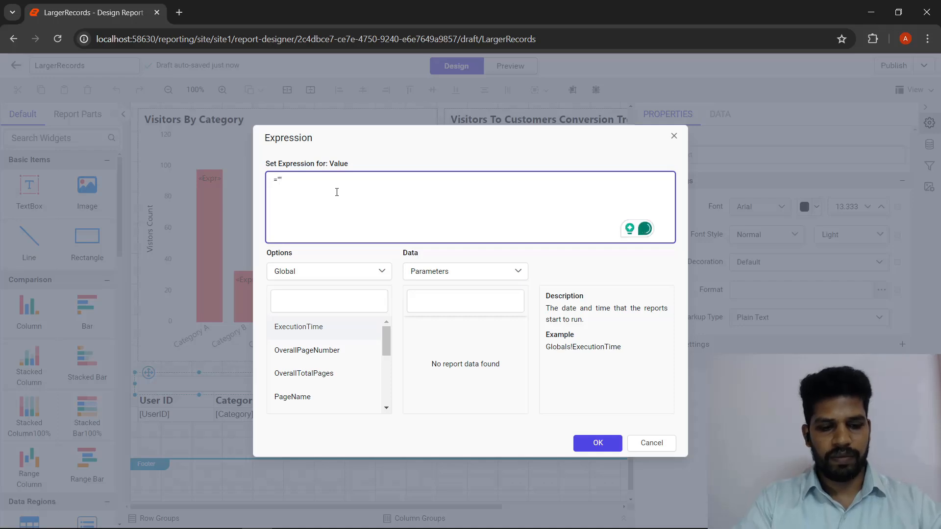
type("Details of ")
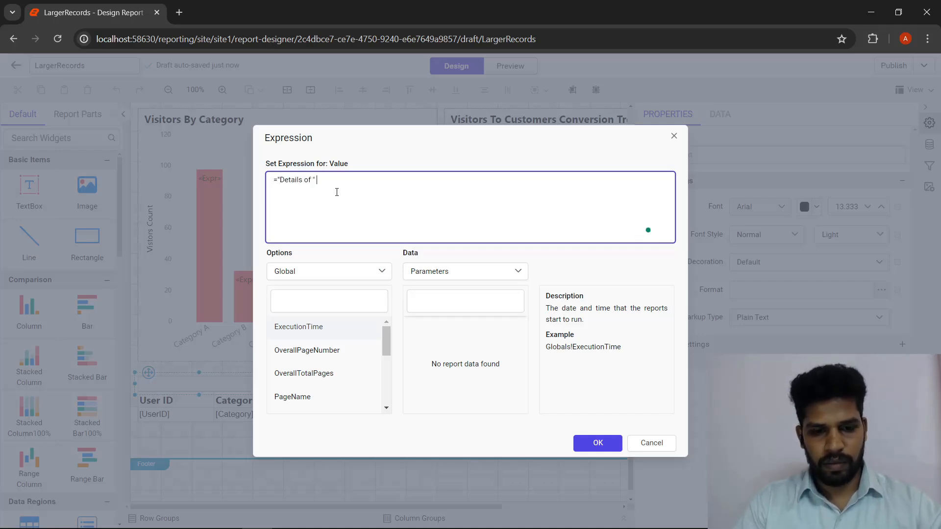
type(" &")
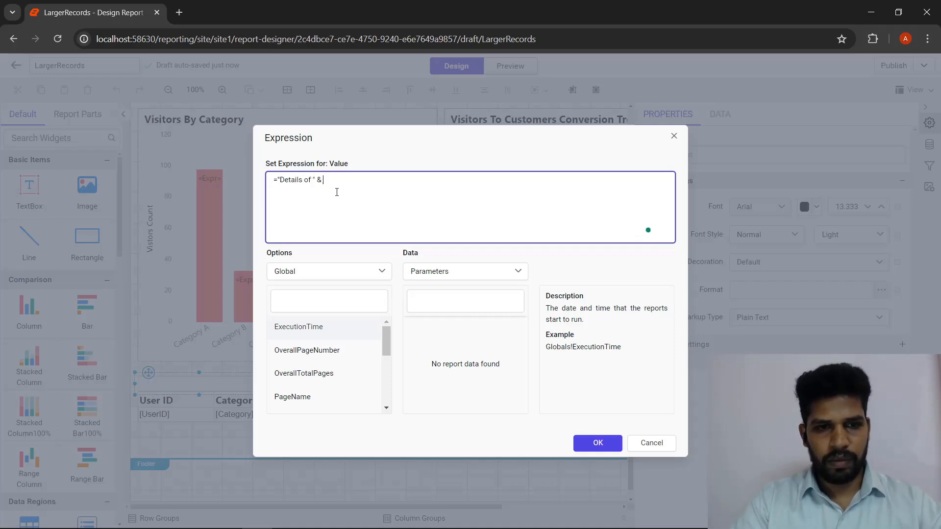
- Append Count(Fields!UserID.Value,"DetailsData") to the text box expression, based on the UserID field of the DetailsData dataset
left_click(454, 274)
left_click(452, 330)
scroll(443, 338, "down", 1)
double_click(432, 377)
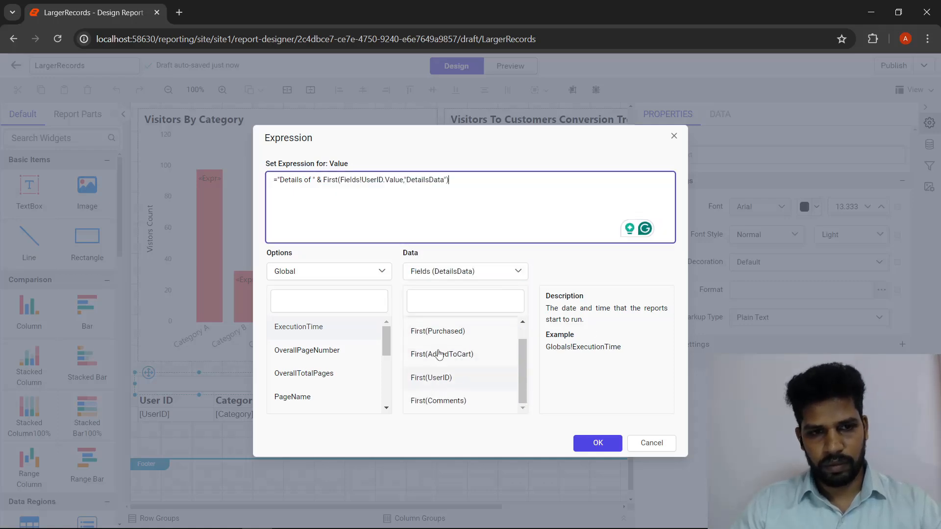
double_click(330, 179)
type("Coun")
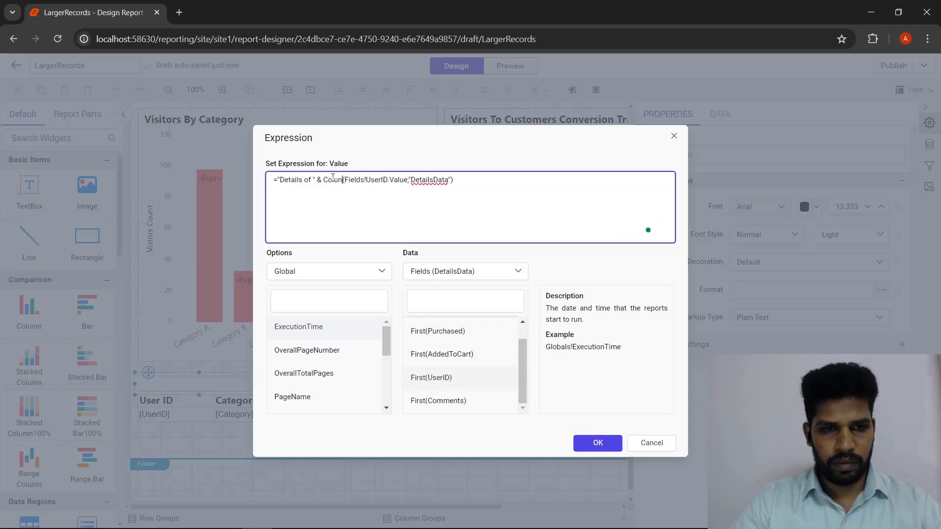
type("t")
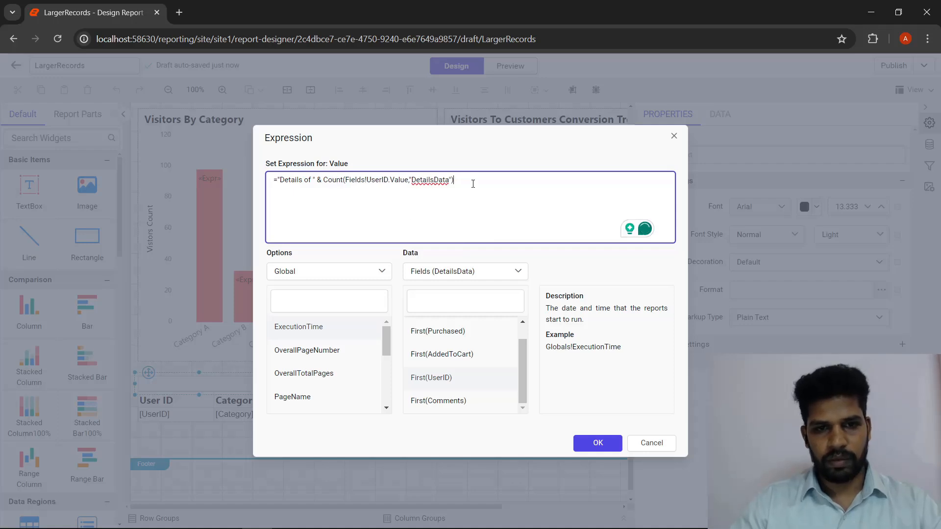
- Complete the text box expression with & " visitors" and apply it
type(" & \" ")
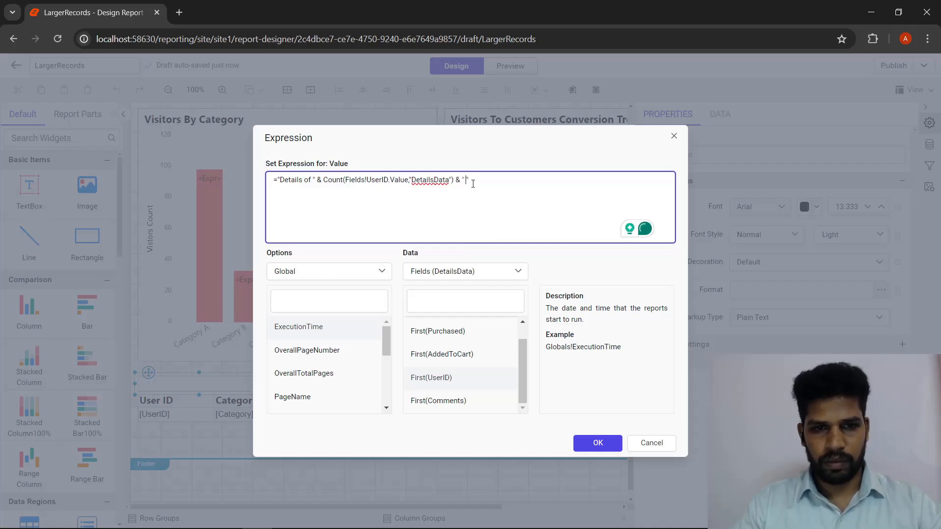
type("visit")
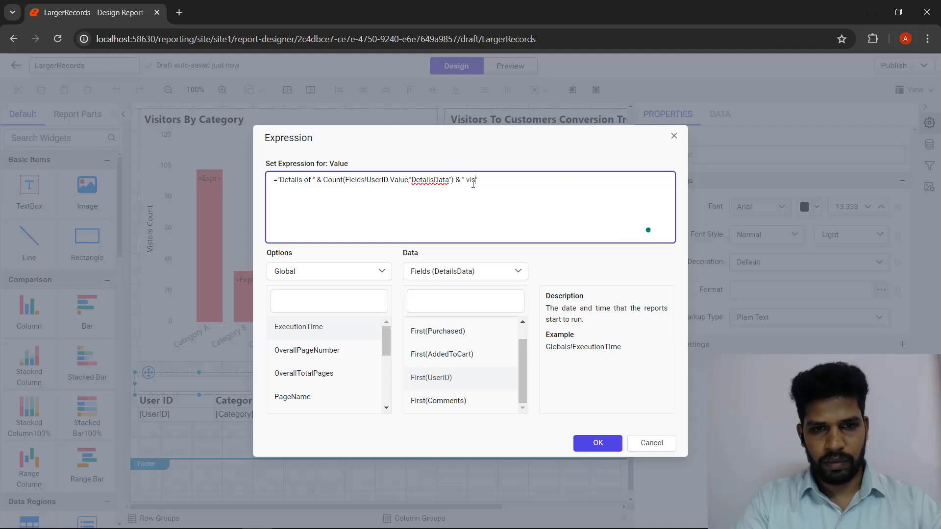
type("ors")
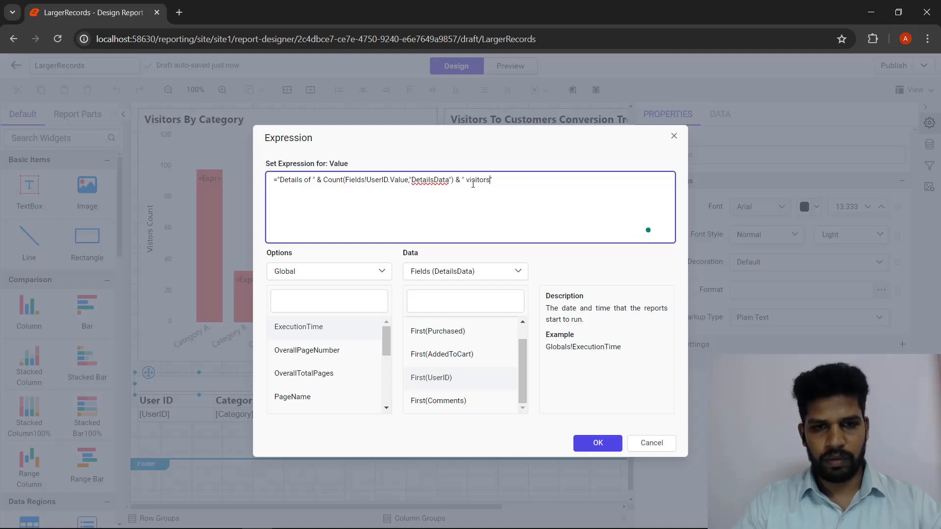
left_click(610, 443)
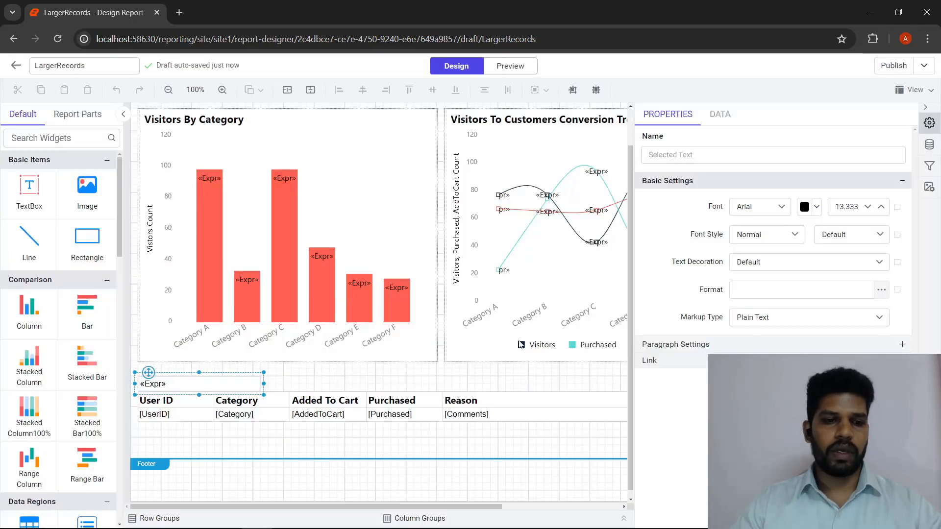
left_click(300, 388)
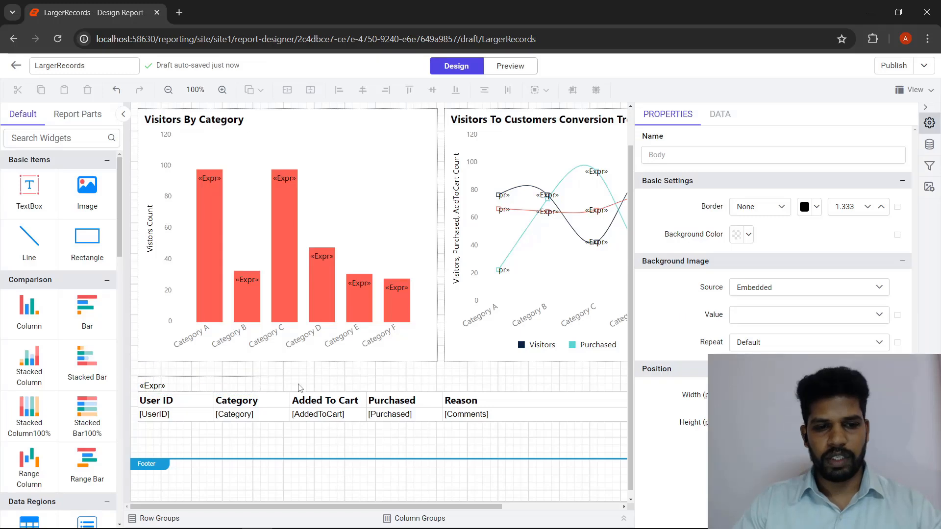
- Format the heading text box above the details table with Segoe UI, size 16 and Bold weight
left_click(214, 387)
left_click(776, 207)
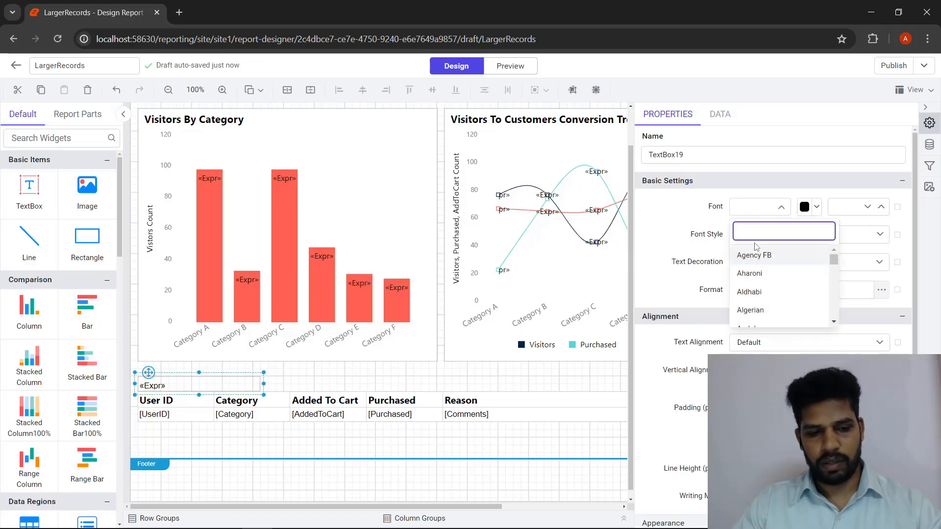
type("seg")
left_click(764, 308)
left_click(852, 206)
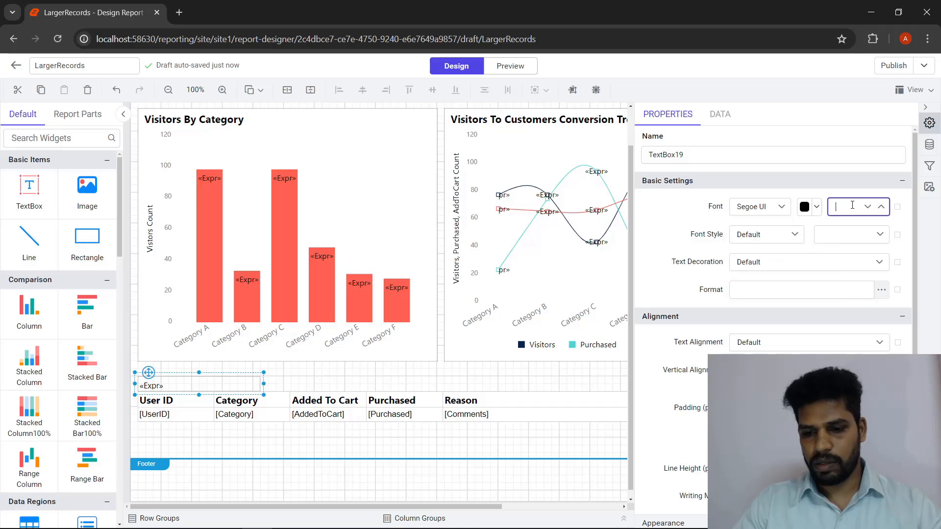
type("16")
left_click(833, 234)
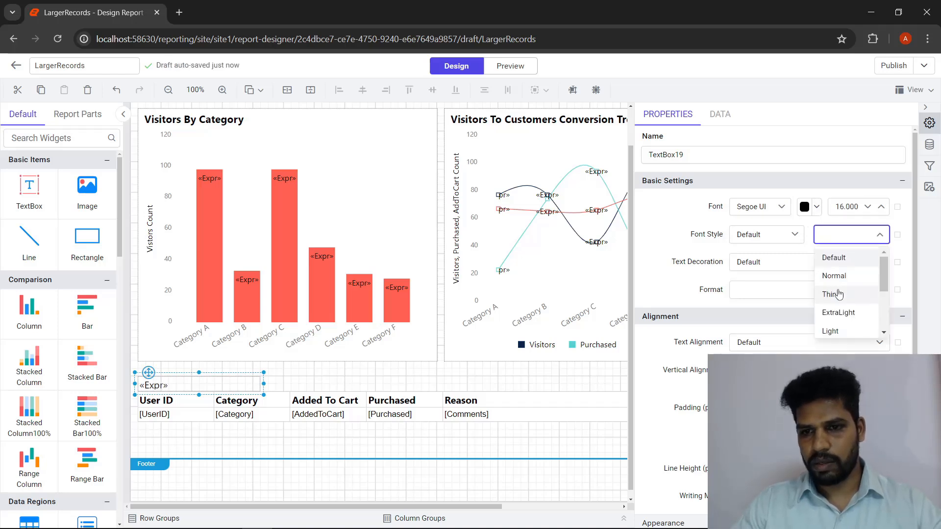
scroll(838, 294, "down", 2)
left_click(831, 322)
left_click(563, 438)
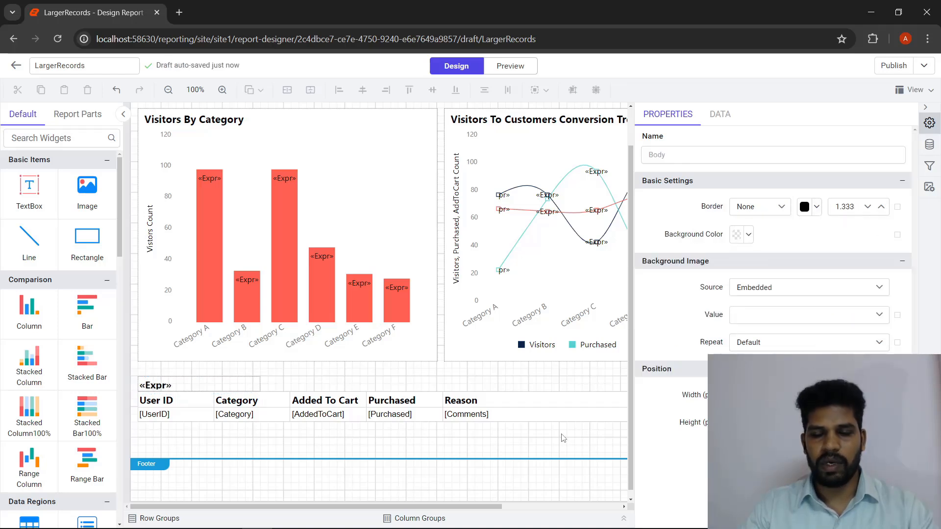
- Add a custom attribute named smartrendering with the value true to the report's properties
left_click(925, 107)
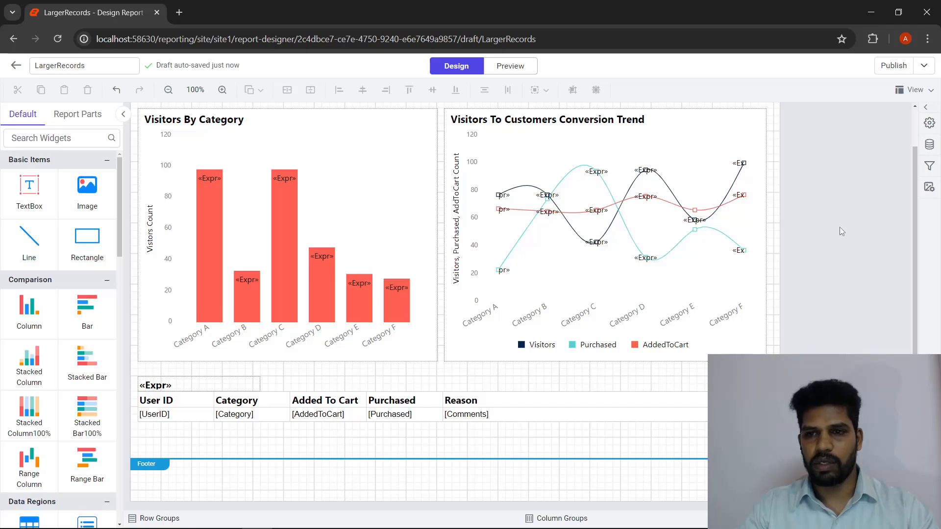
left_click(929, 123)
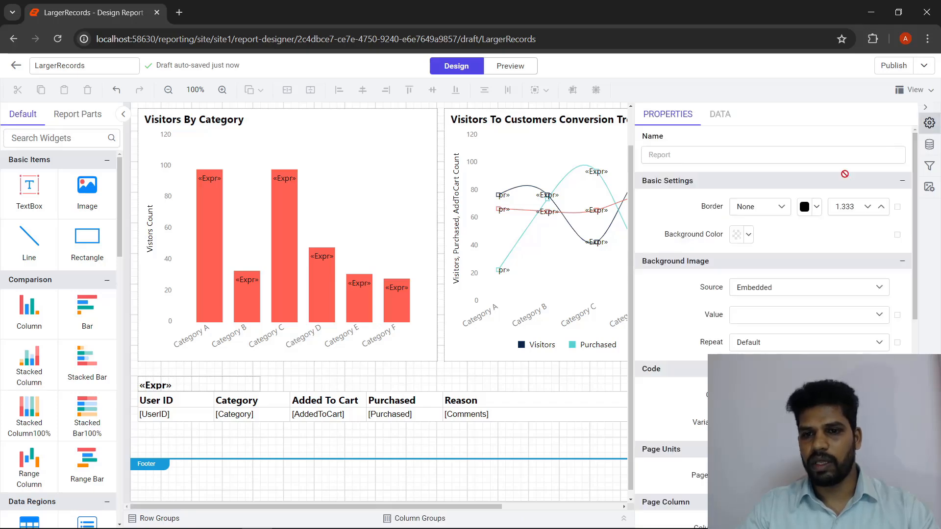
scroll(845, 174, "down", 6)
left_click(809, 489)
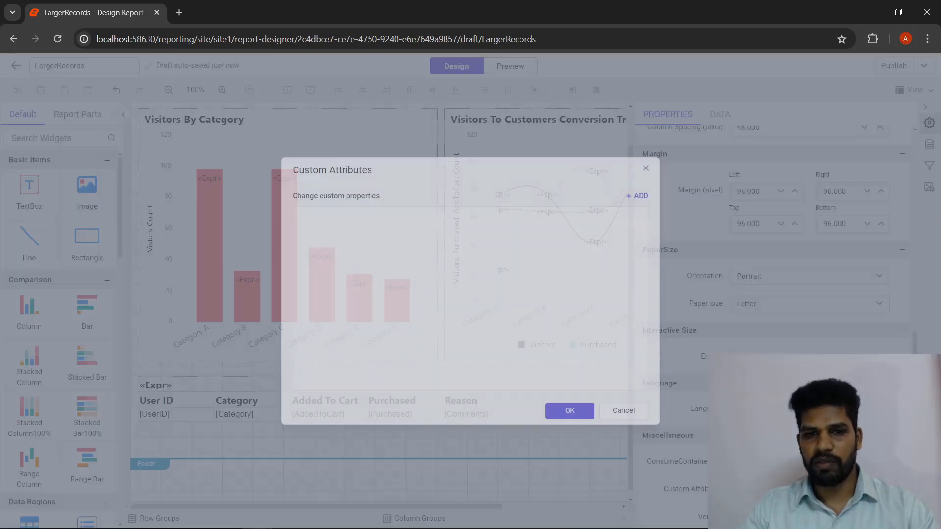
left_click(644, 199)
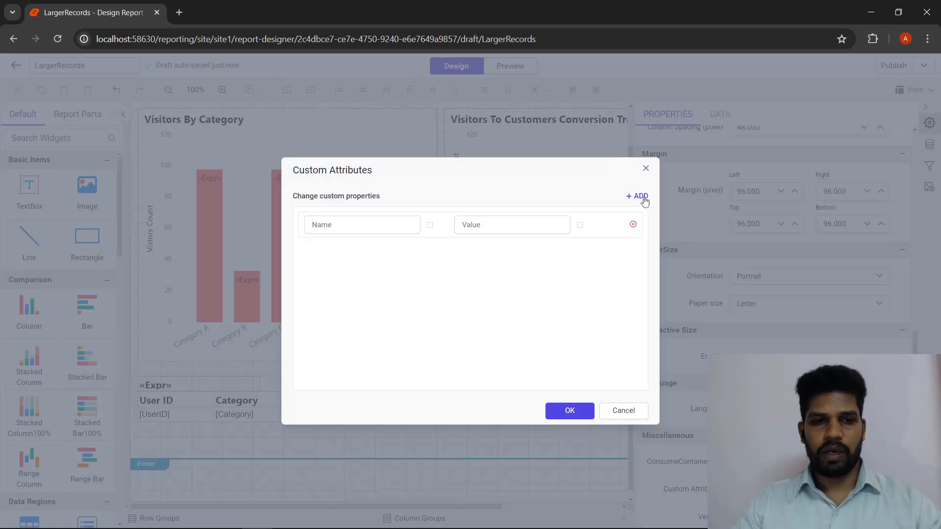
left_click(351, 222)
type("sma")
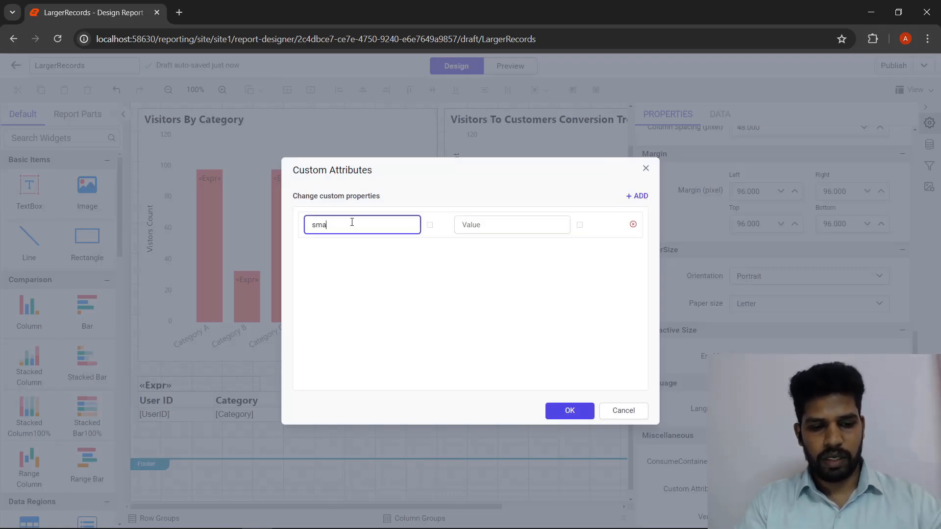
type("rtrendering")
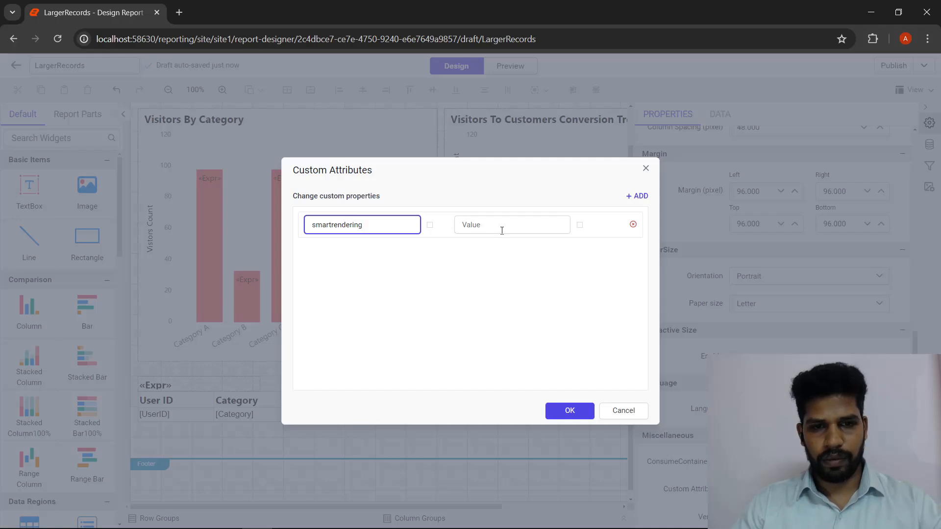
left_click(501, 229)
type("true")
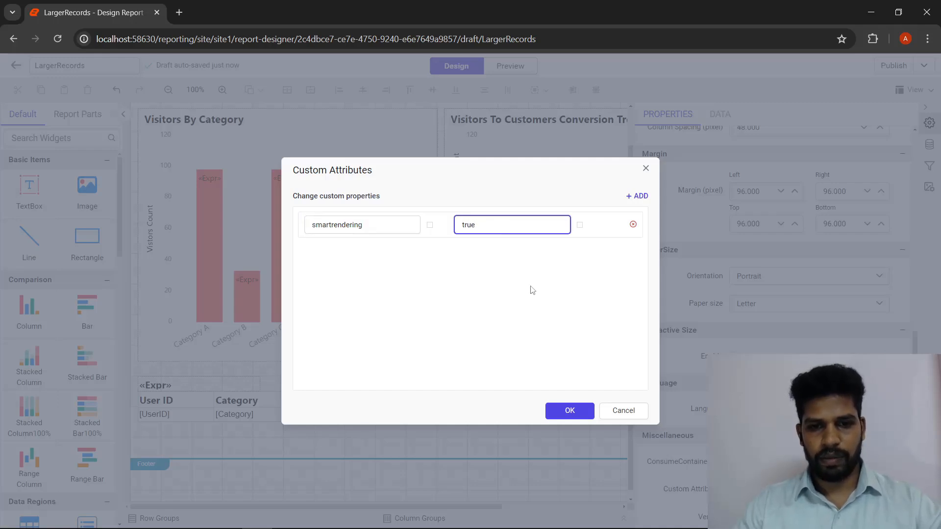
left_click(557, 414)
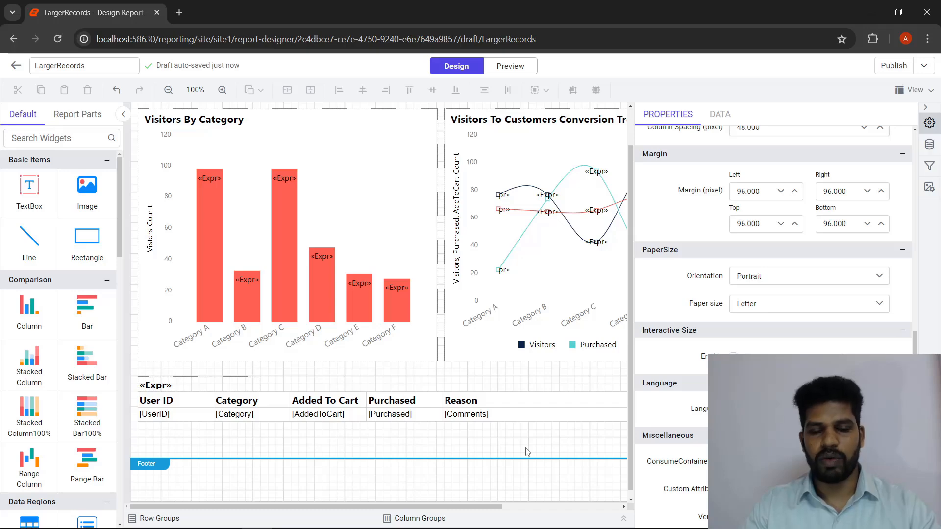
- Preview the report, check its record limit settings, and return to the design
left_click(510, 66)
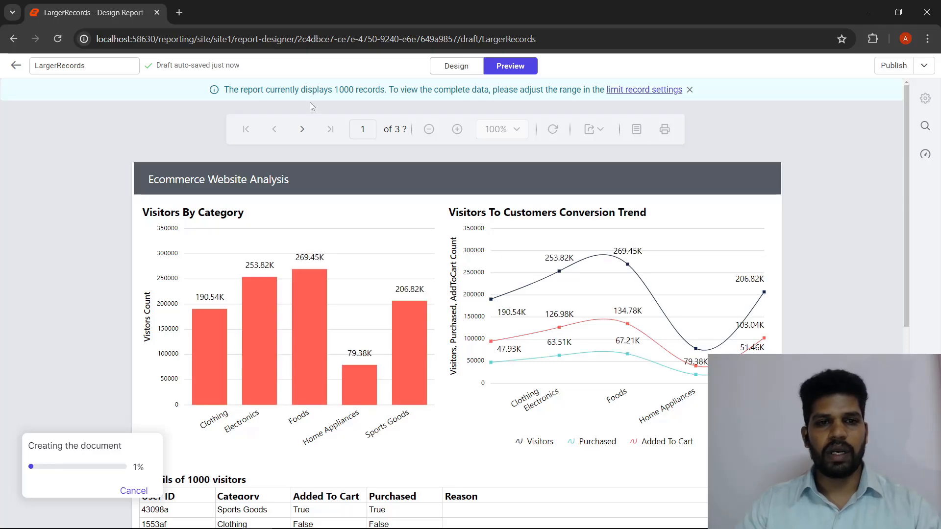
left_click(632, 92)
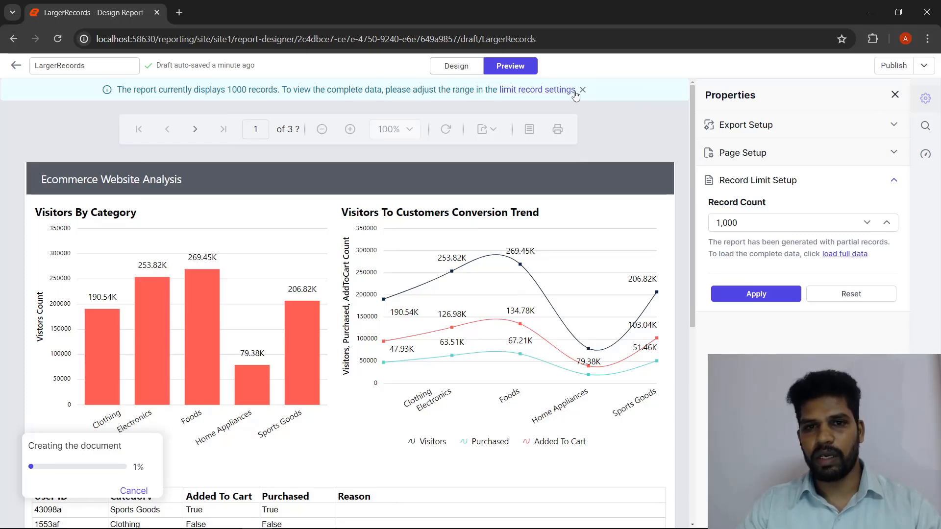
left_click(894, 95)
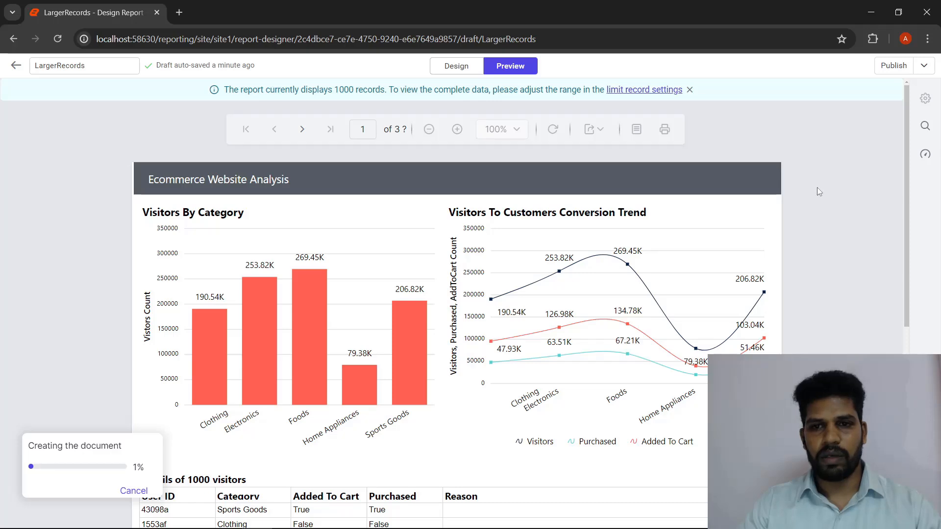
left_click(463, 70)
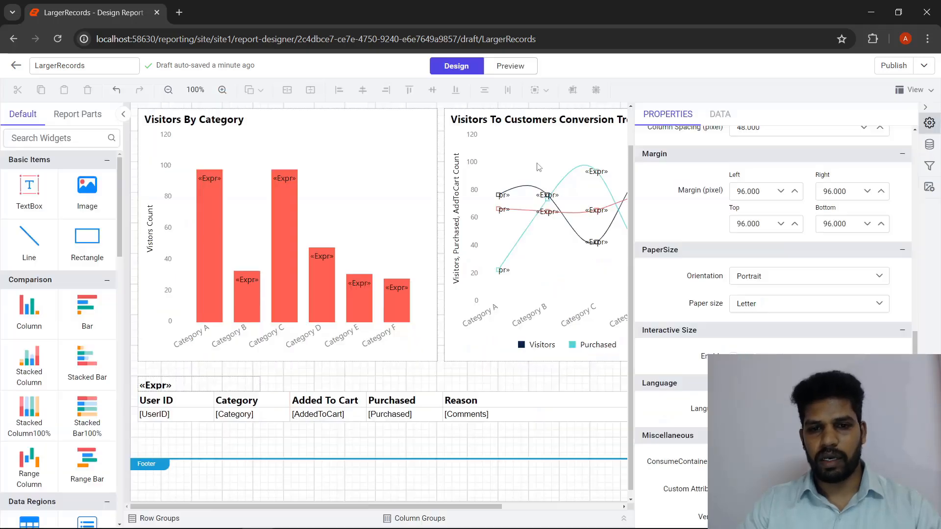
- Add a second custom attribute to the report, named fetchlimit with the value 0
left_click(584, 379)
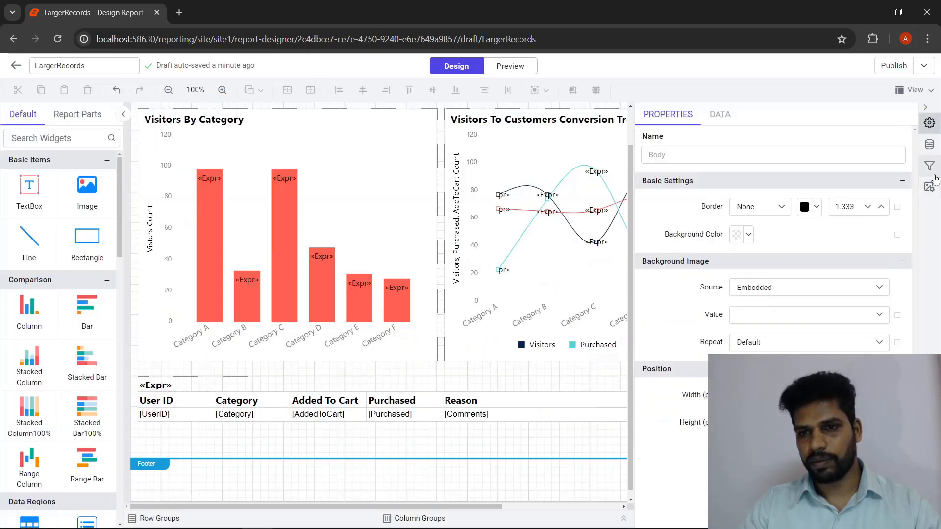
scroll(620, 476, "down", 1)
scroll(775, 245, "down", 6)
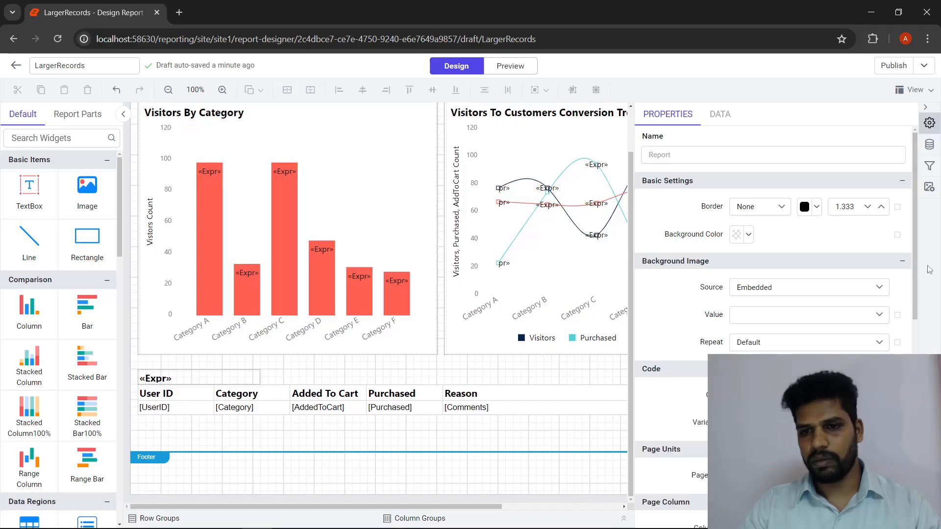
scroll(774, 294, "down", 4)
left_click(793, 481)
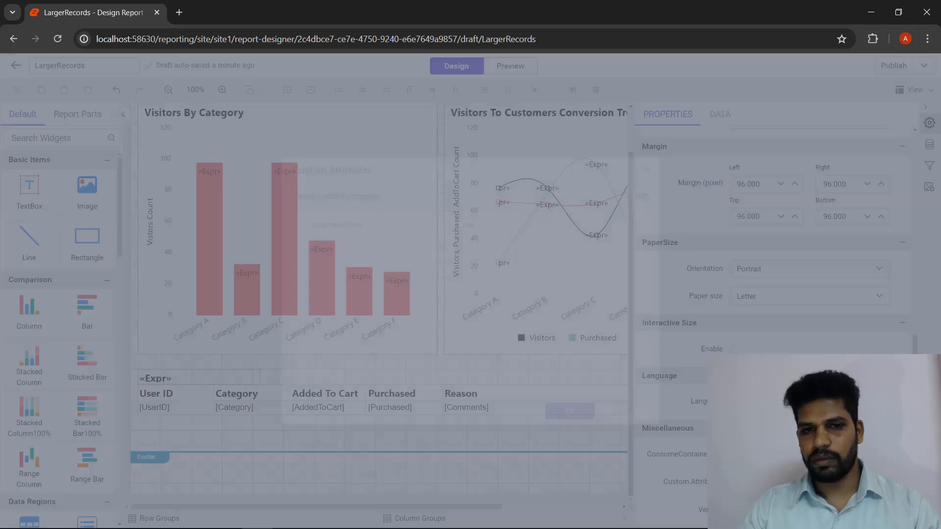
left_click(640, 195)
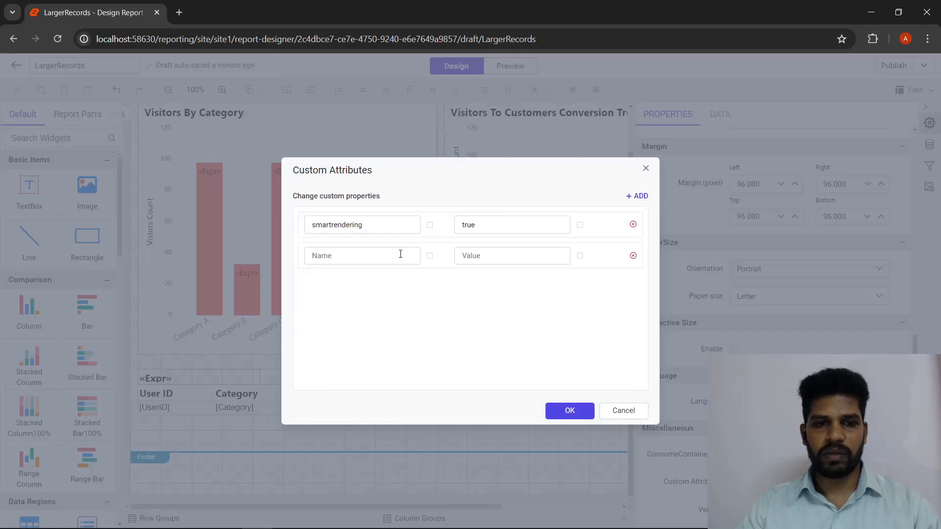
left_click(399, 254)
type("fetchlimt")
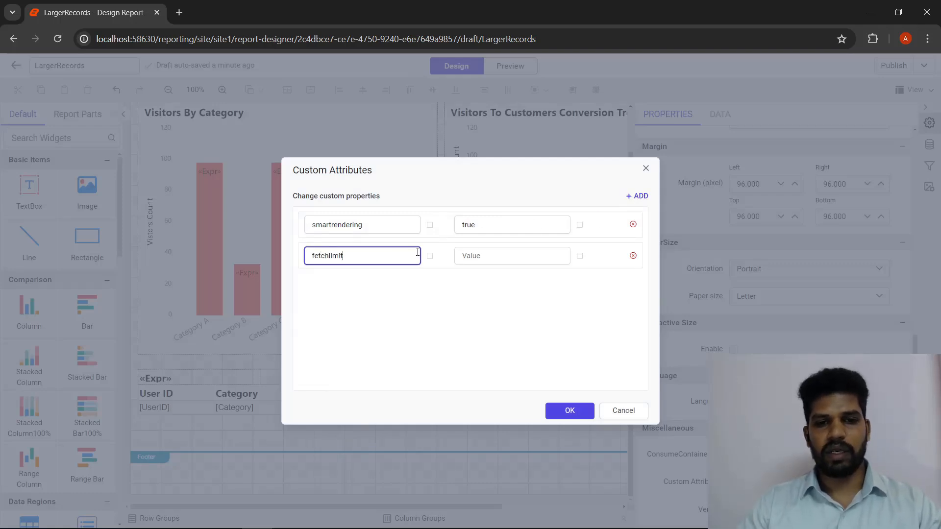
left_click(514, 248)
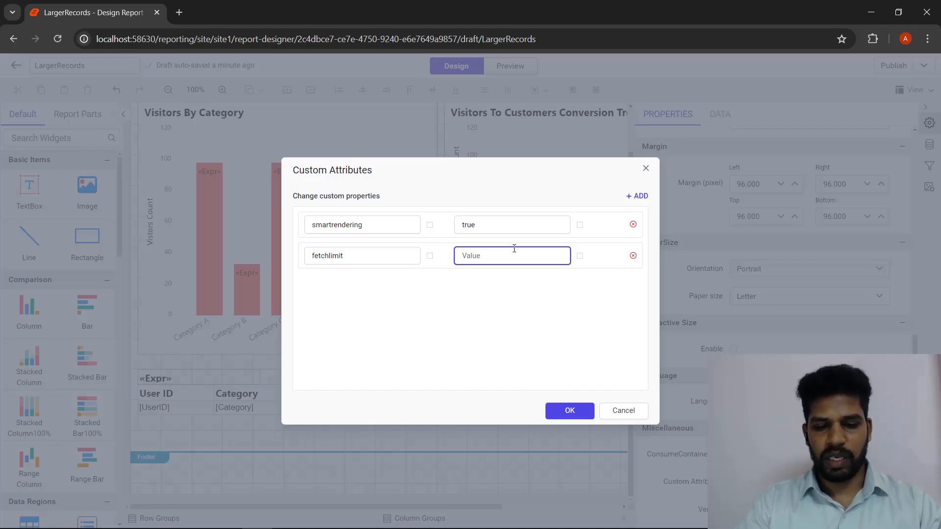
type("0")
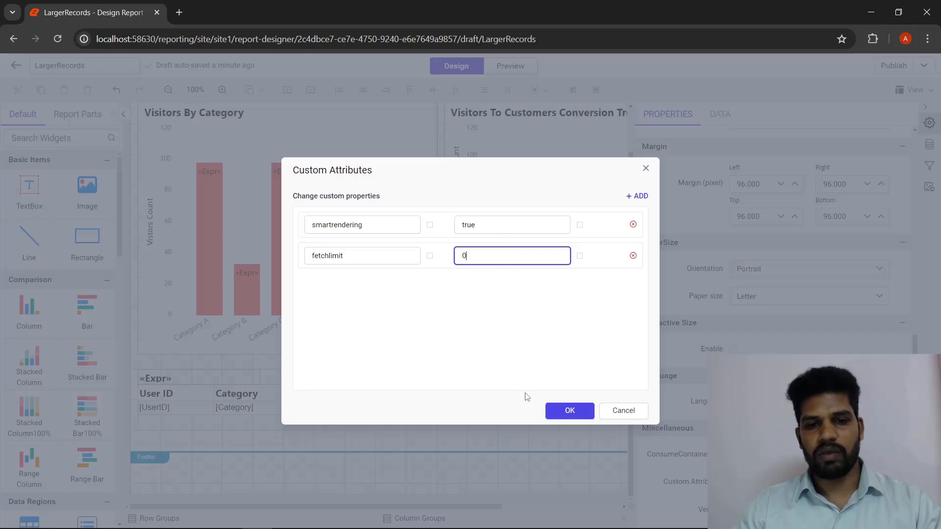
left_click(563, 410)
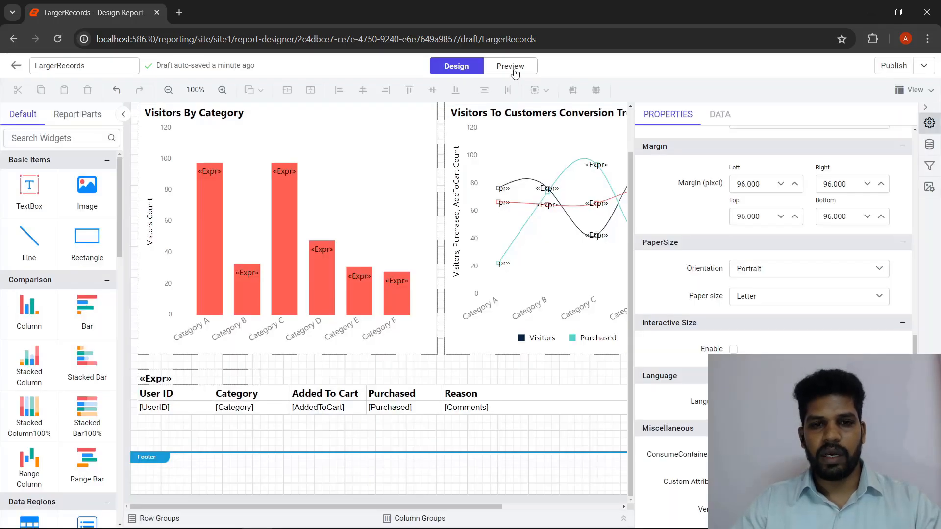
- Preview the report and examine the visitor count in the heading above the details table
left_click(514, 72)
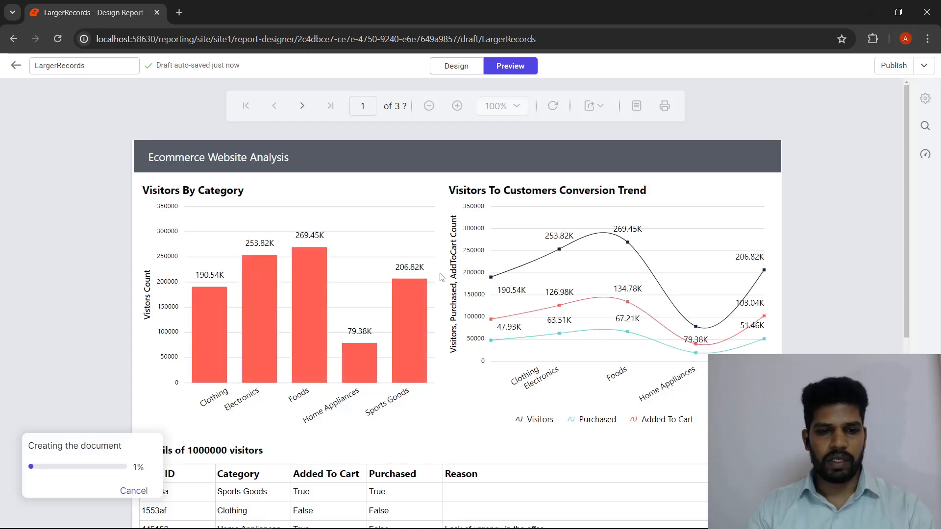
scroll(441, 286, "down", 3)
left_click_drag(141, 328, 275, 334)
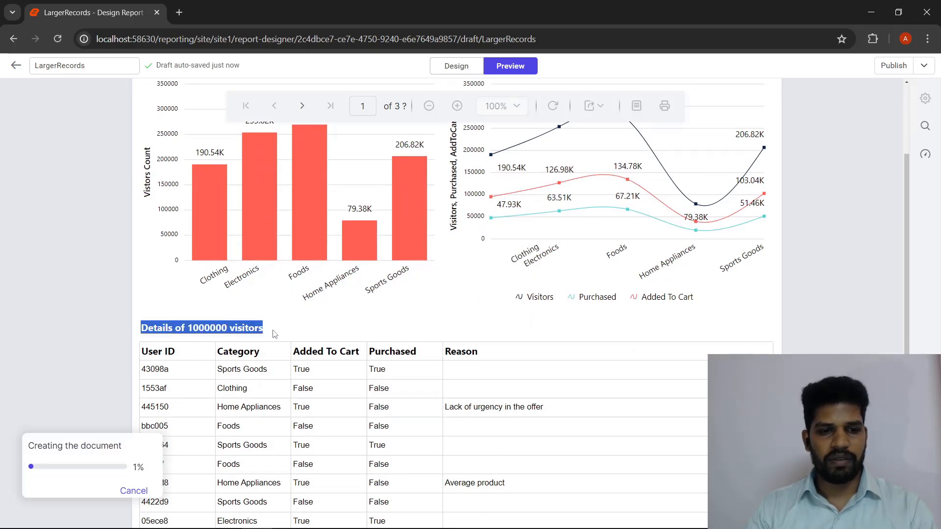
double_click(204, 328)
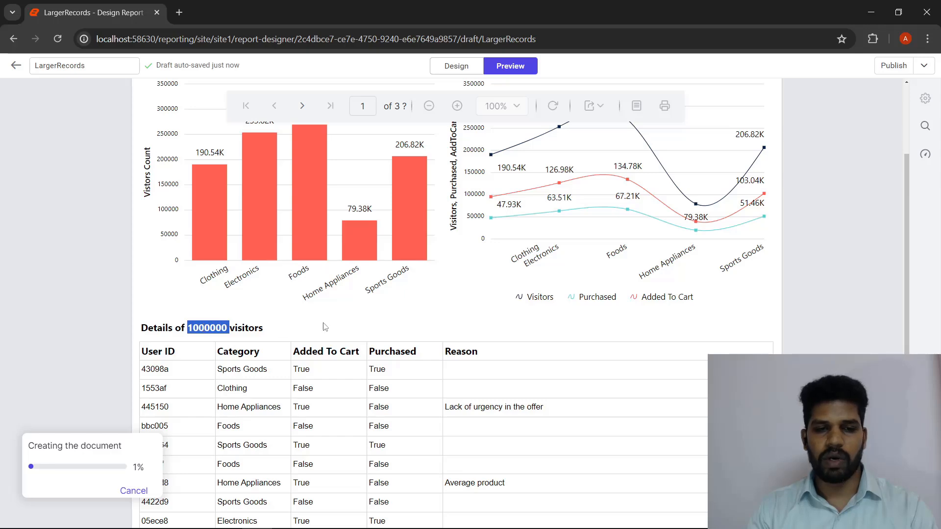
scroll(324, 327, "up", 3)
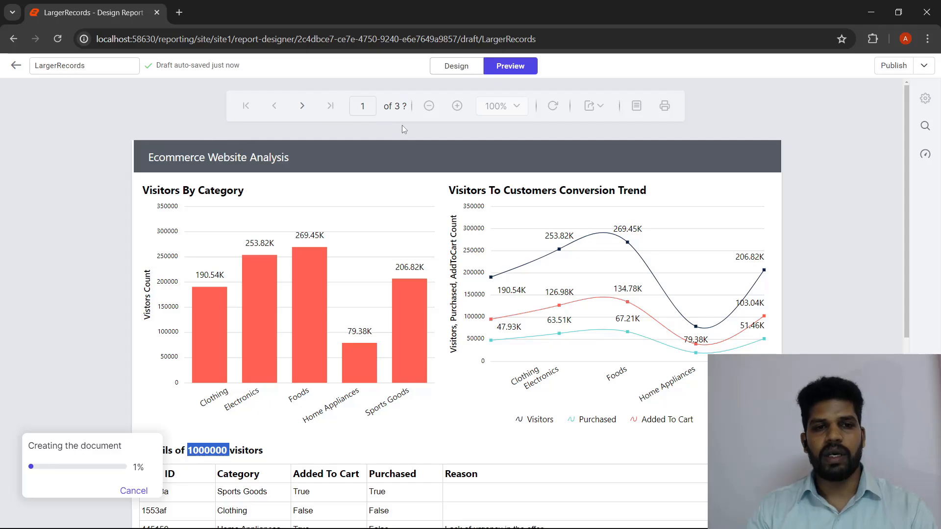
- Look through the details table rows in the preview and go to the report's second page
scroll(381, 188, "down", 1)
scroll(381, 189, "down", 6)
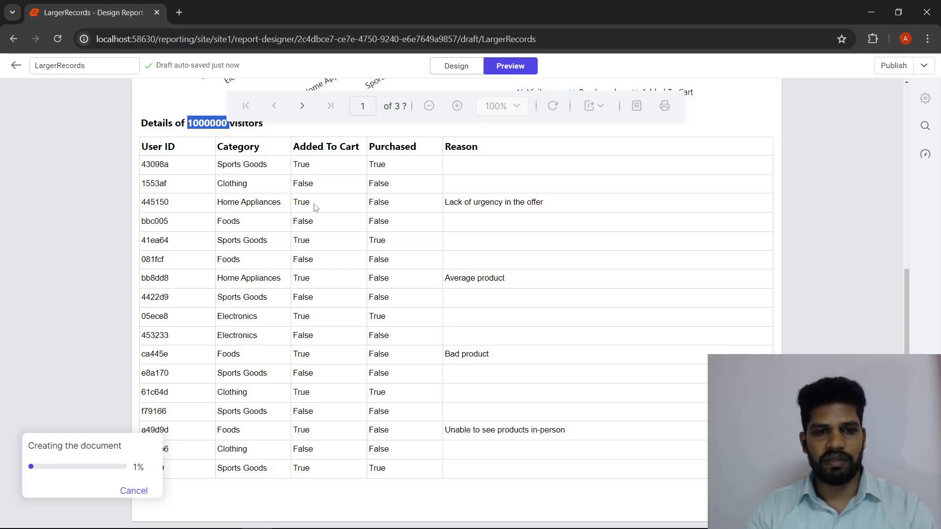
left_click_drag(316, 207, 210, 207)
left_click(249, 216)
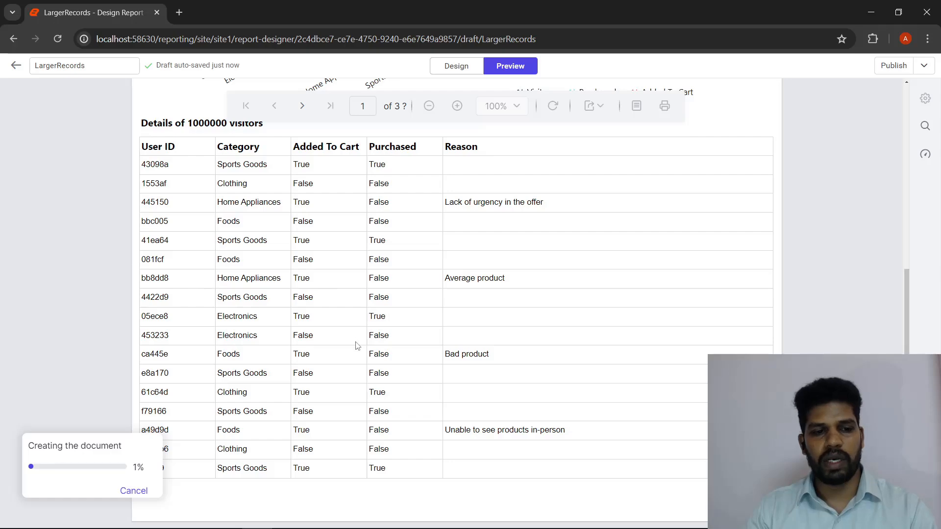
scroll(357, 346, "up", 1)
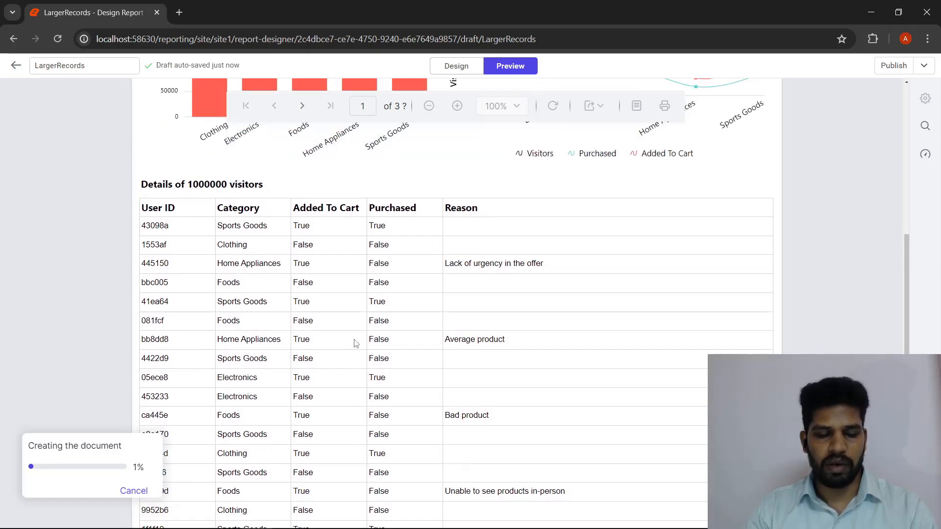
scroll(356, 343, "up", 5)
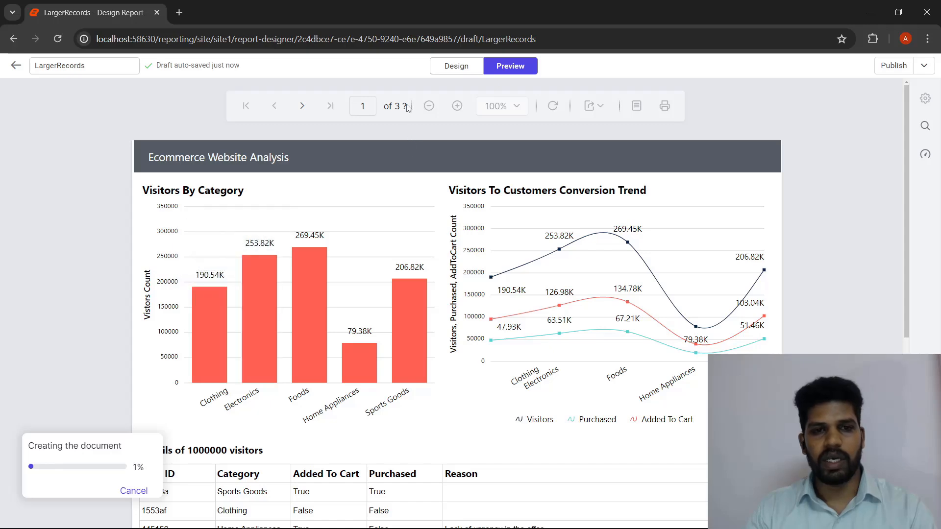
left_click(303, 108)
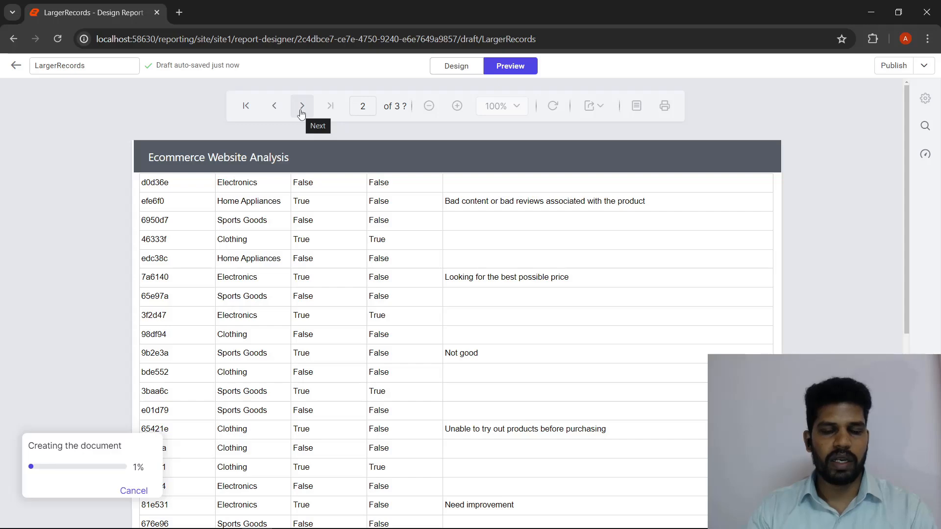
- Return to the design and add a third custom attribute to the report, named pagecreation with the value background
left_click(459, 67)
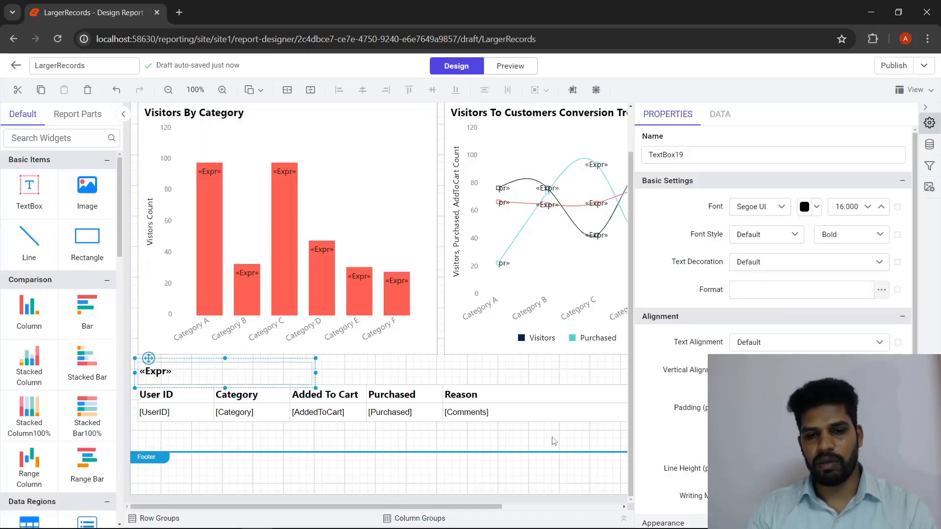
scroll(775, 255, "down", 2)
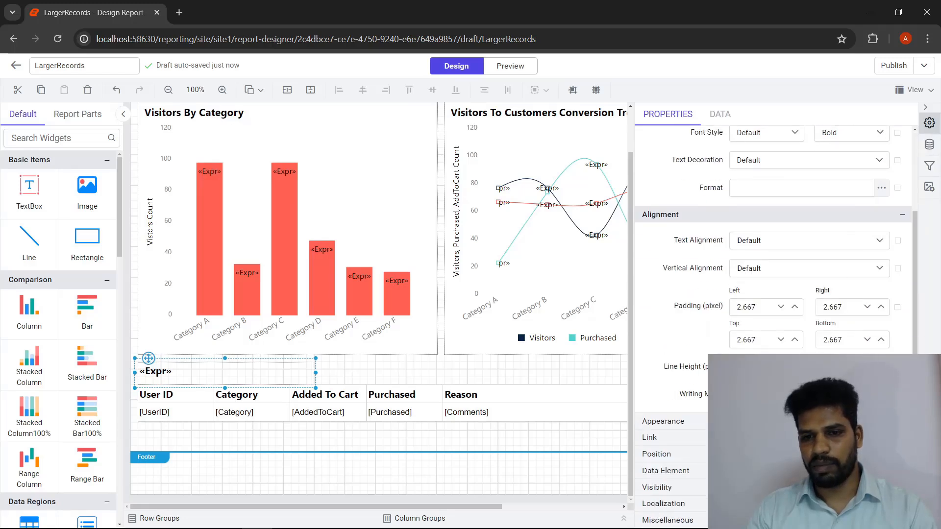
left_click(540, 503)
scroll(774, 294, "down", 3)
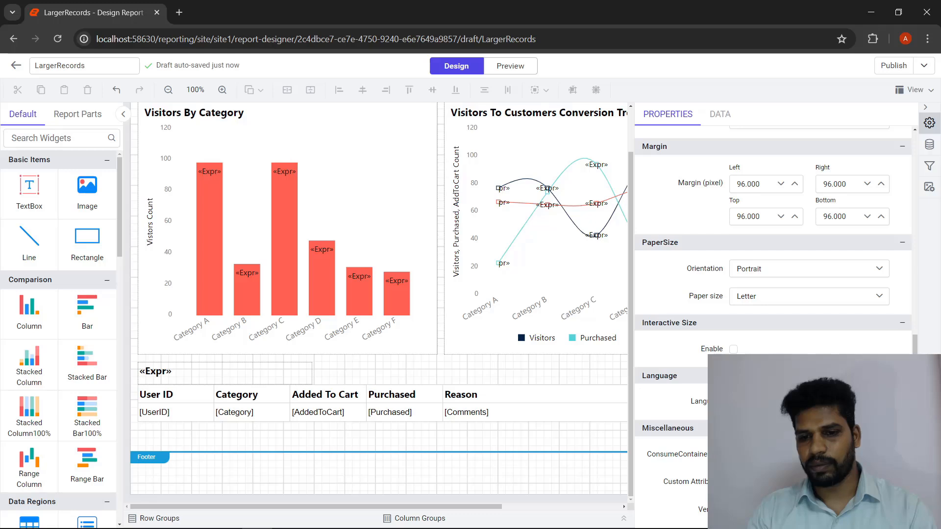
left_click(809, 481)
left_click(637, 197)
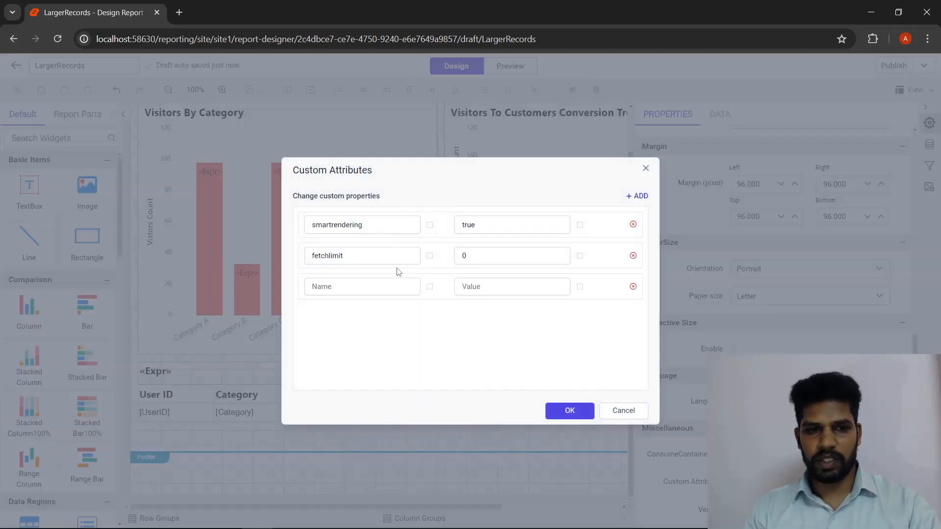
left_click(344, 286)
type("page")
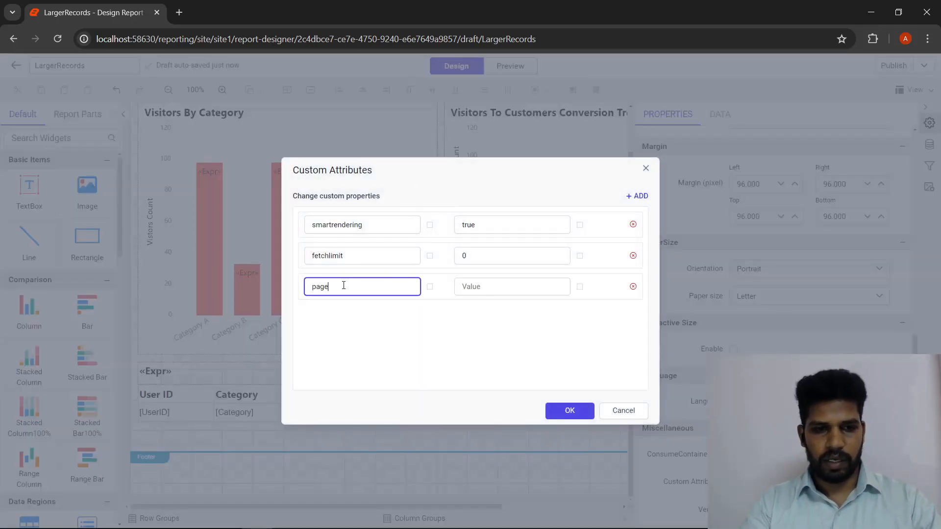
type("creation")
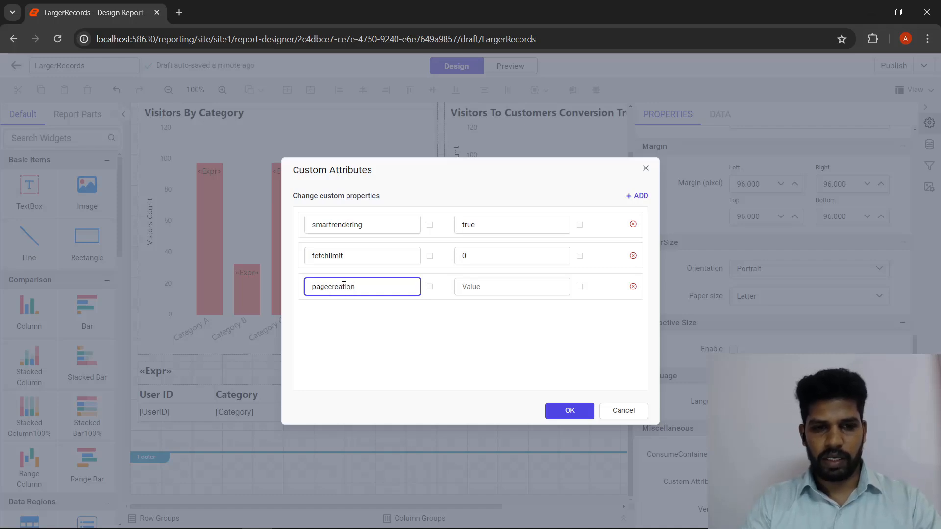
left_click(488, 282)
type("ba")
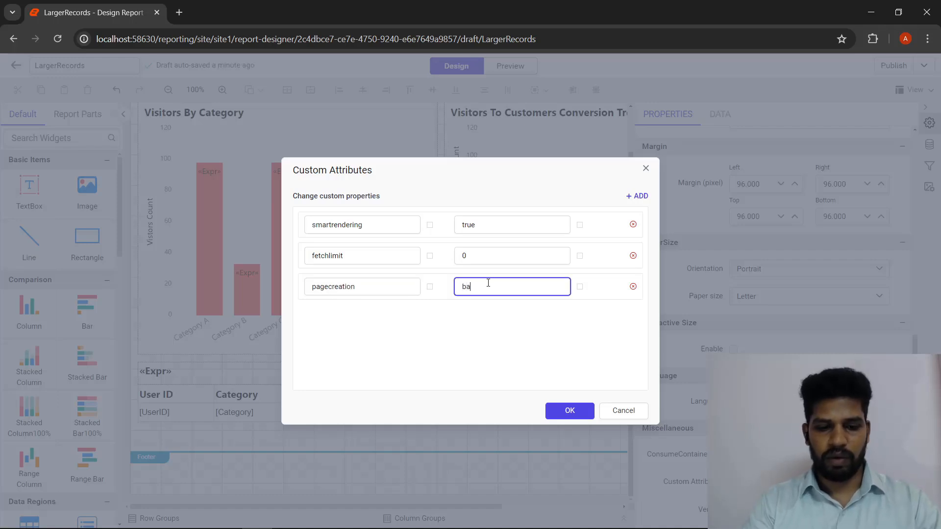
type("ckground")
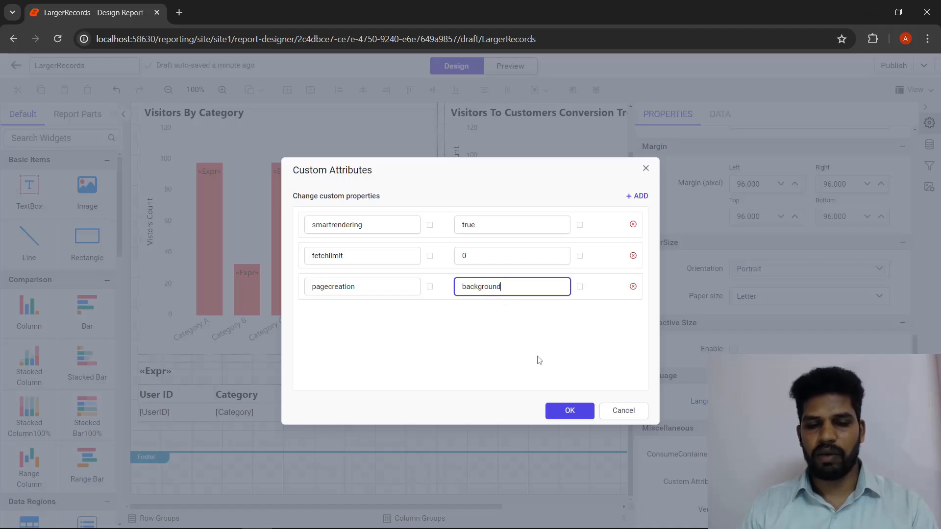
left_click(568, 412)
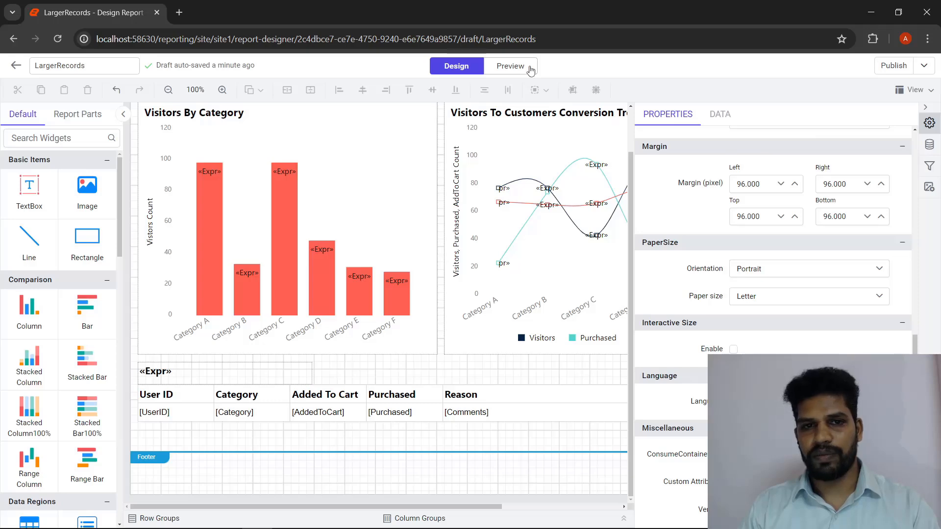
- Preview the report, look through the charts and details table on the first page, and go to the second page
left_click(530, 70)
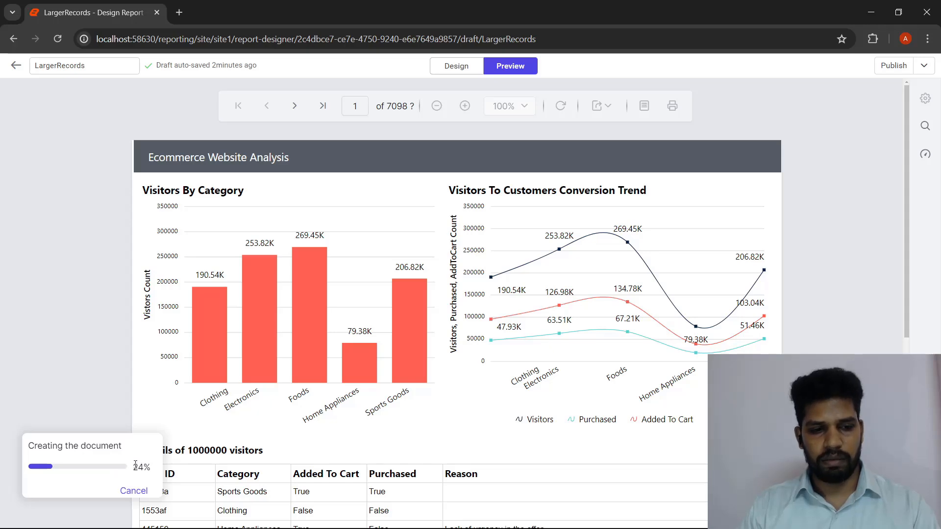
scroll(853, 311, "down", 4)
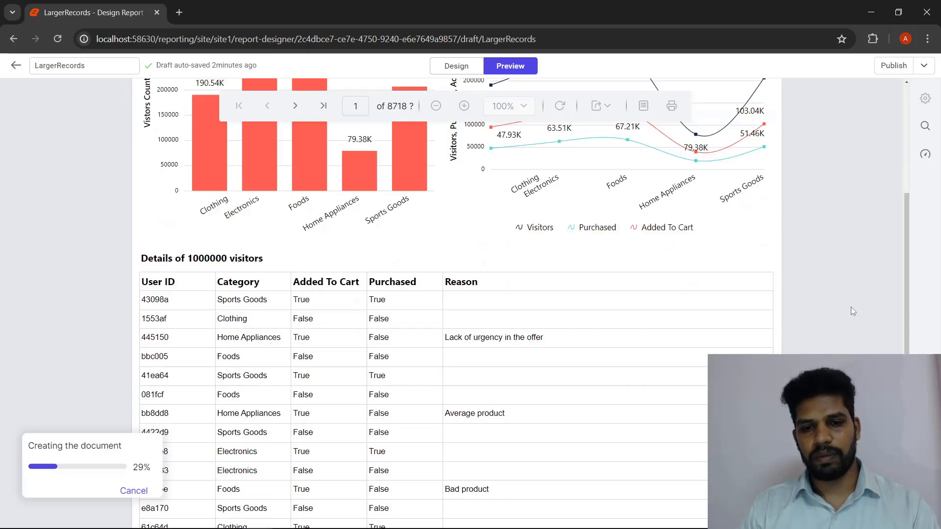
scroll(852, 311, "down", 3)
scroll(853, 311, "up", 7)
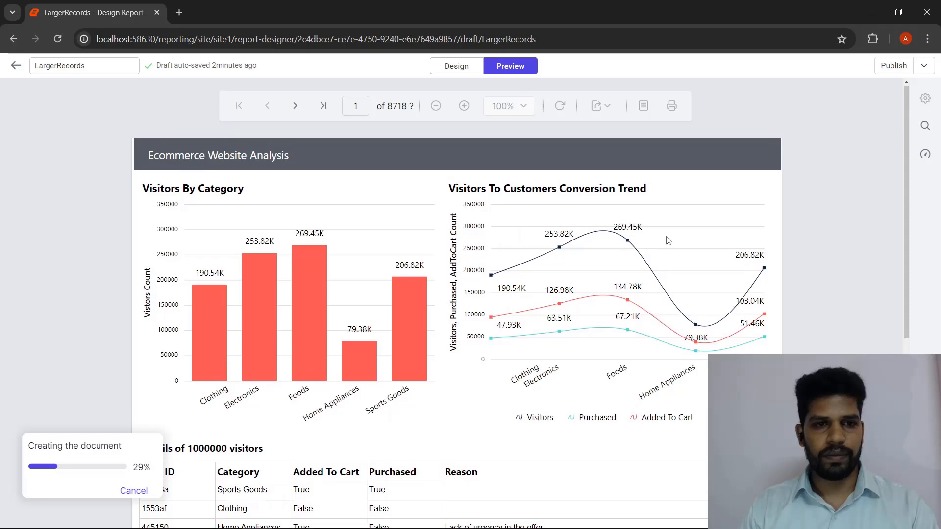
left_click(295, 106)
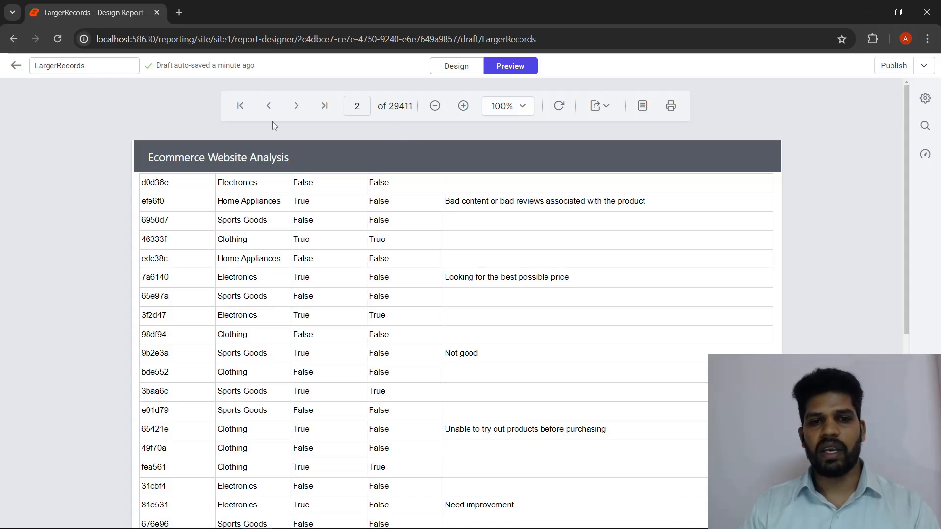
- Check the preview's text search options, close them, and return to the report design
left_click(925, 126)
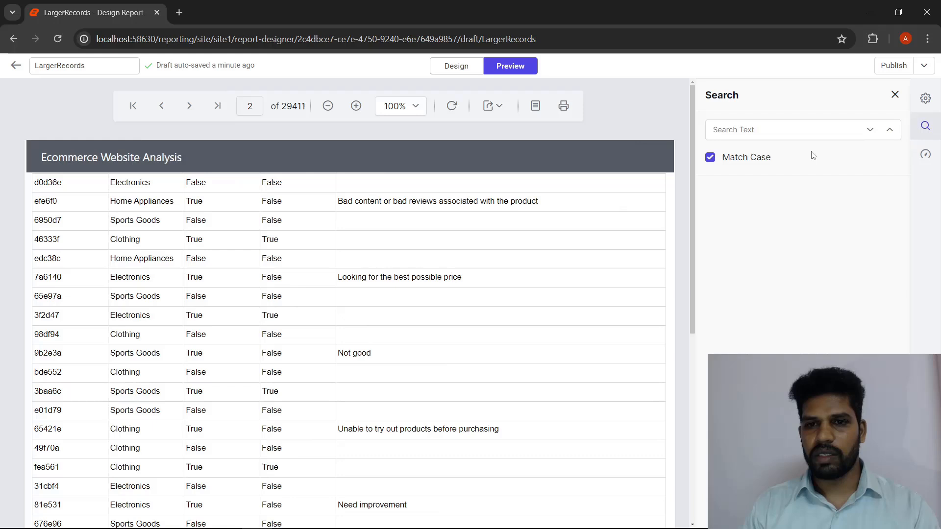
left_click(895, 96)
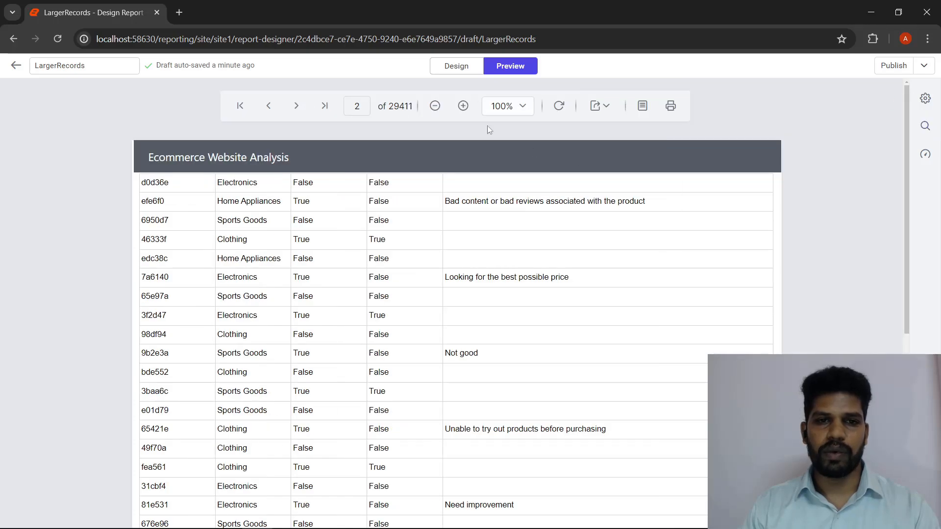
left_click(454, 66)
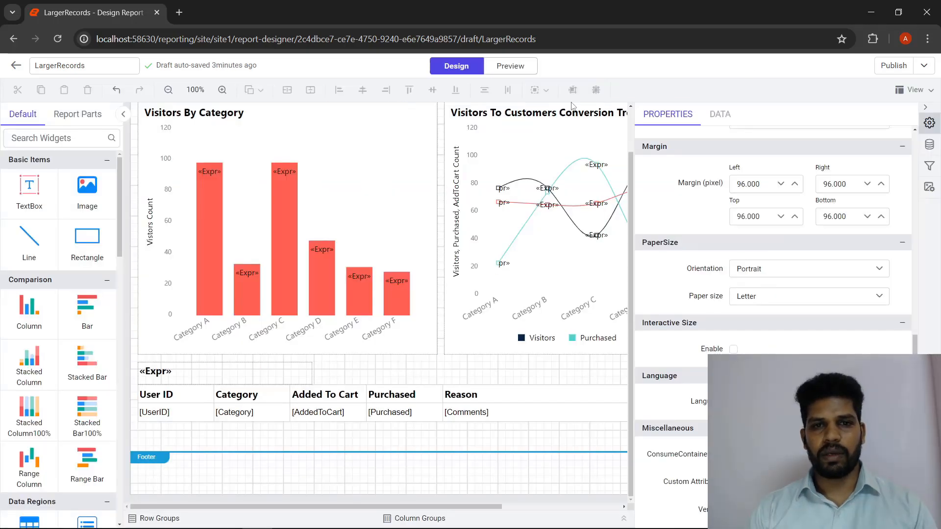